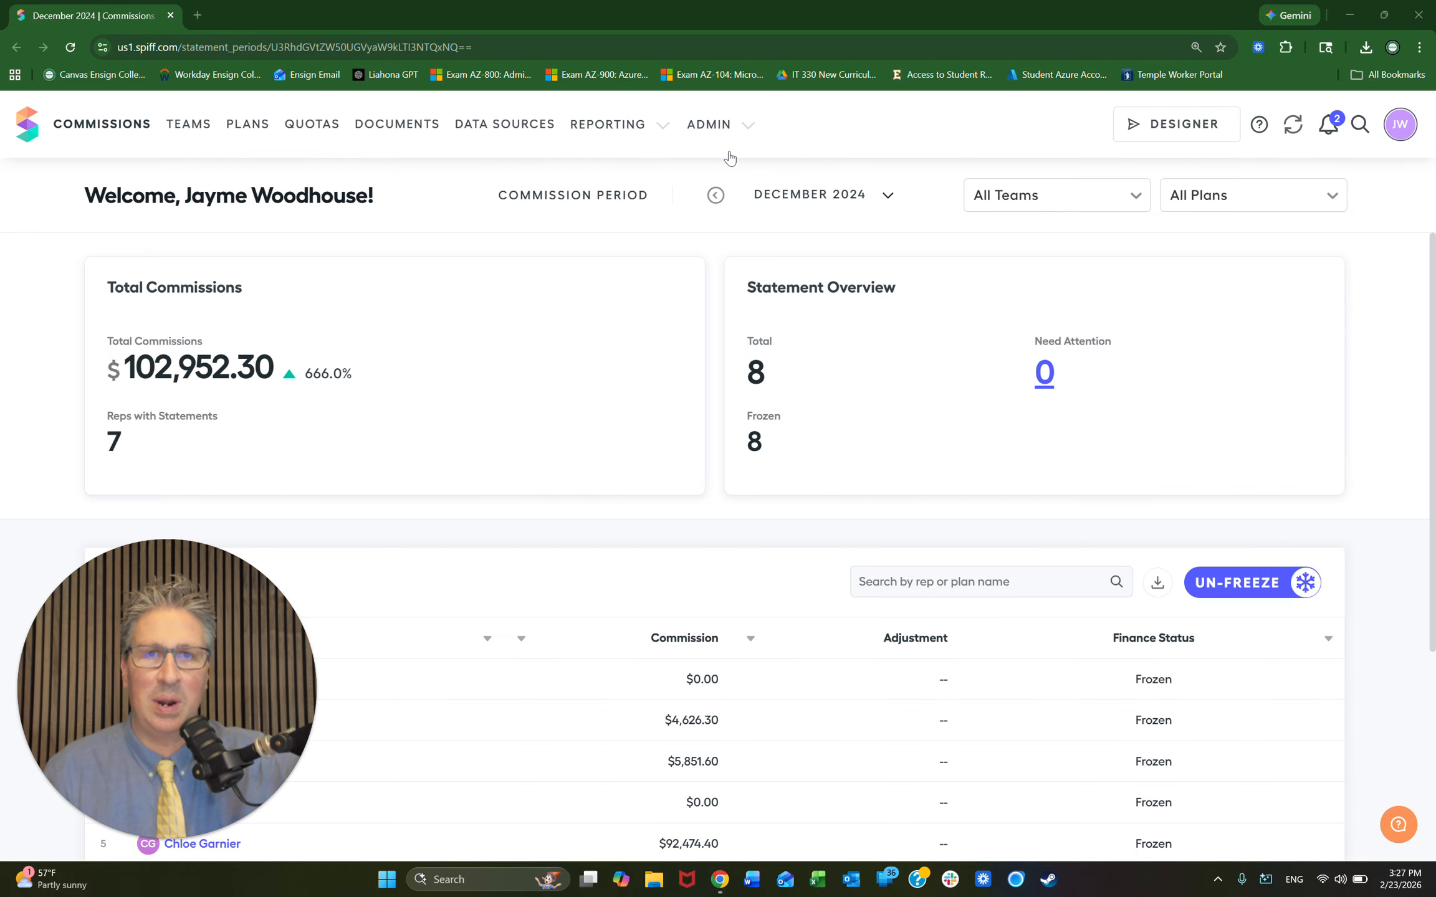
- Go to the custom fields settings for teams in the admin settings
click(748, 128)
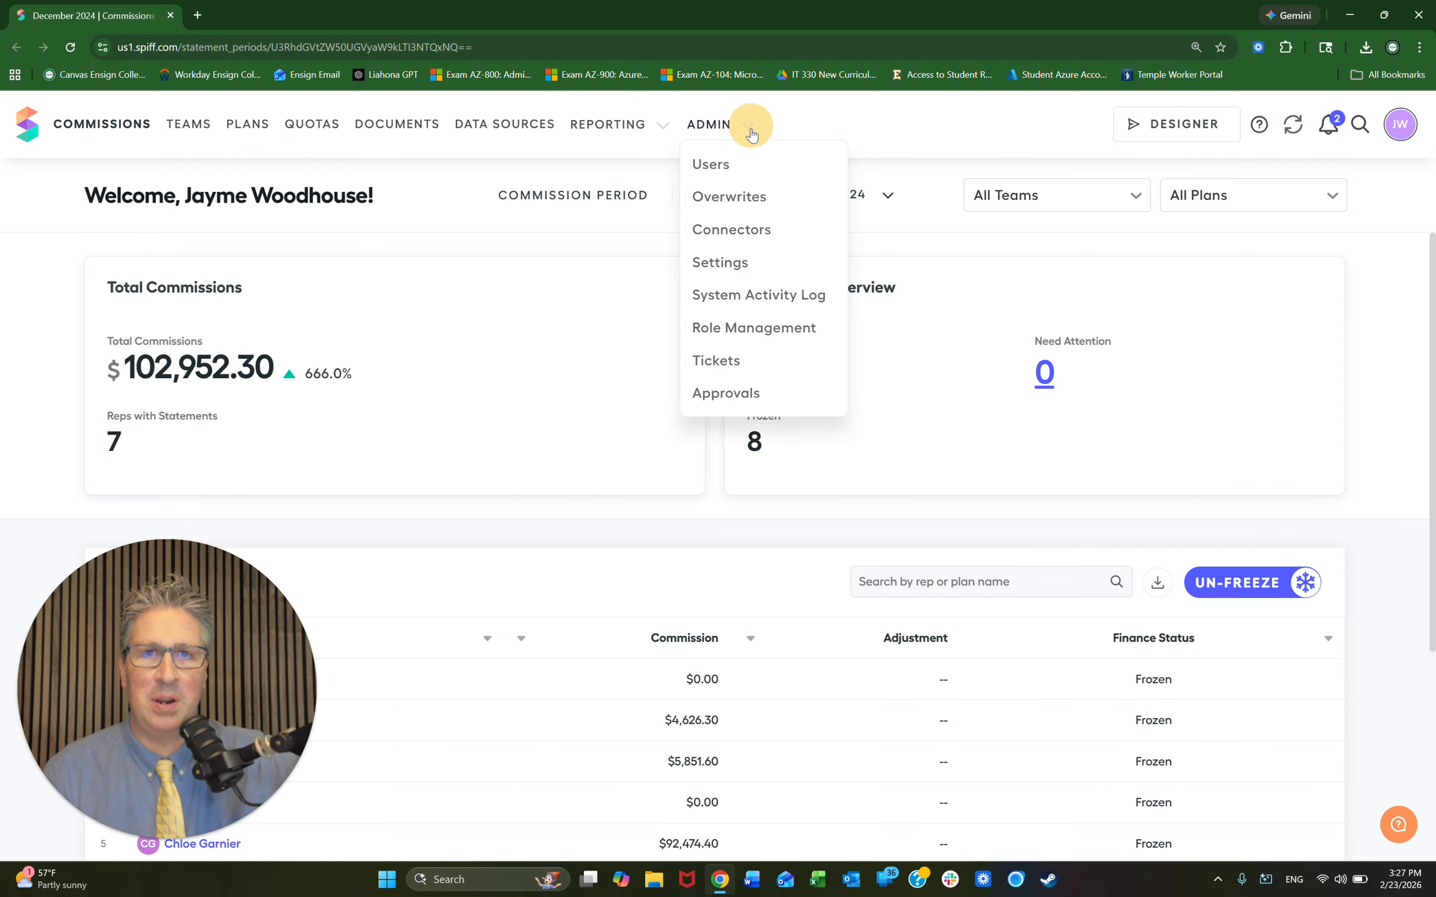
click(724, 264)
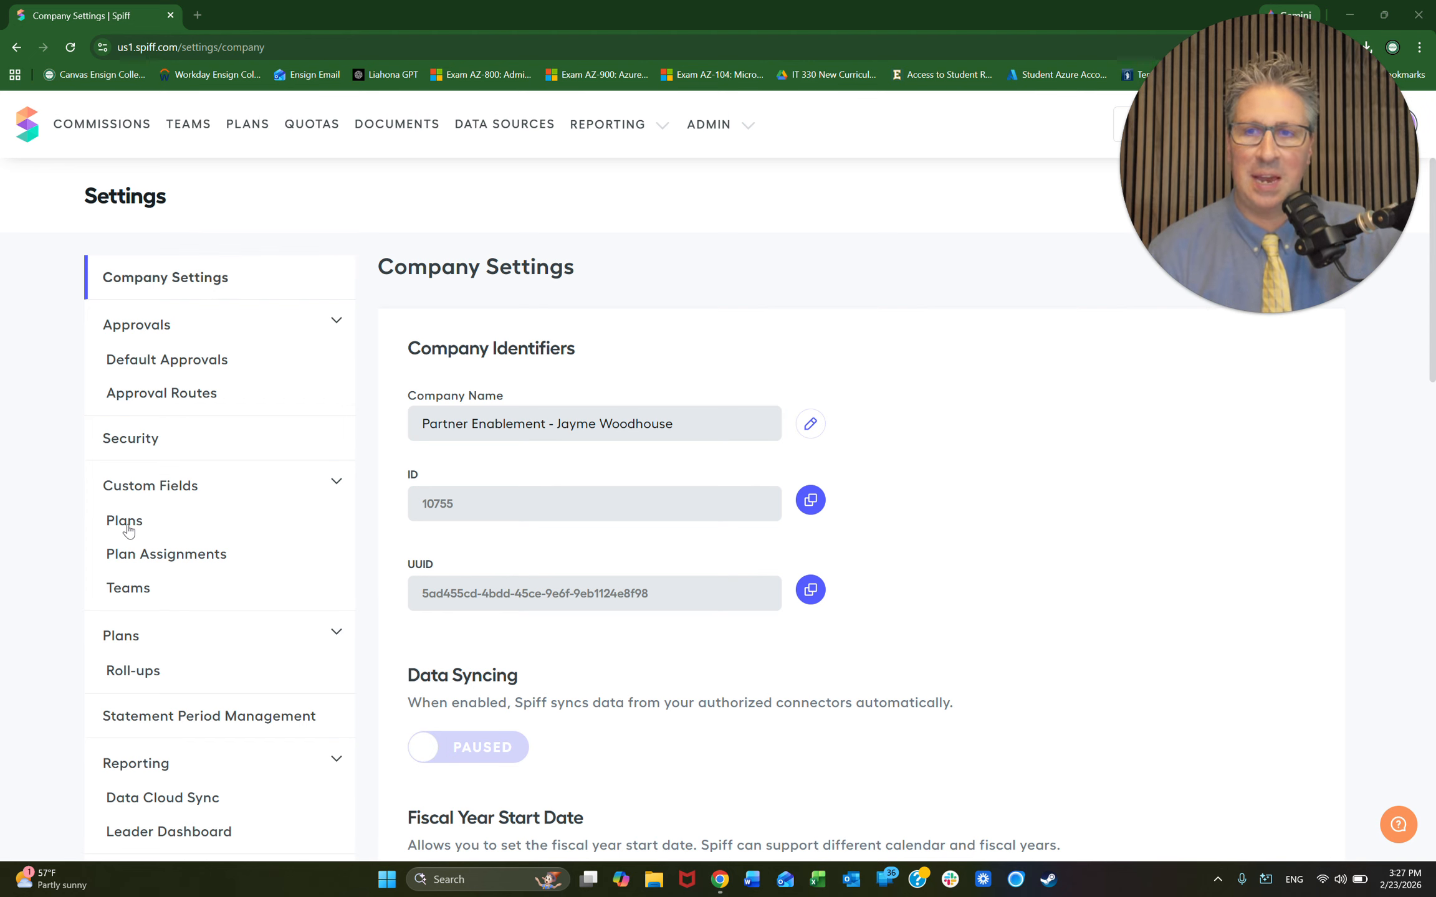
click(115, 589)
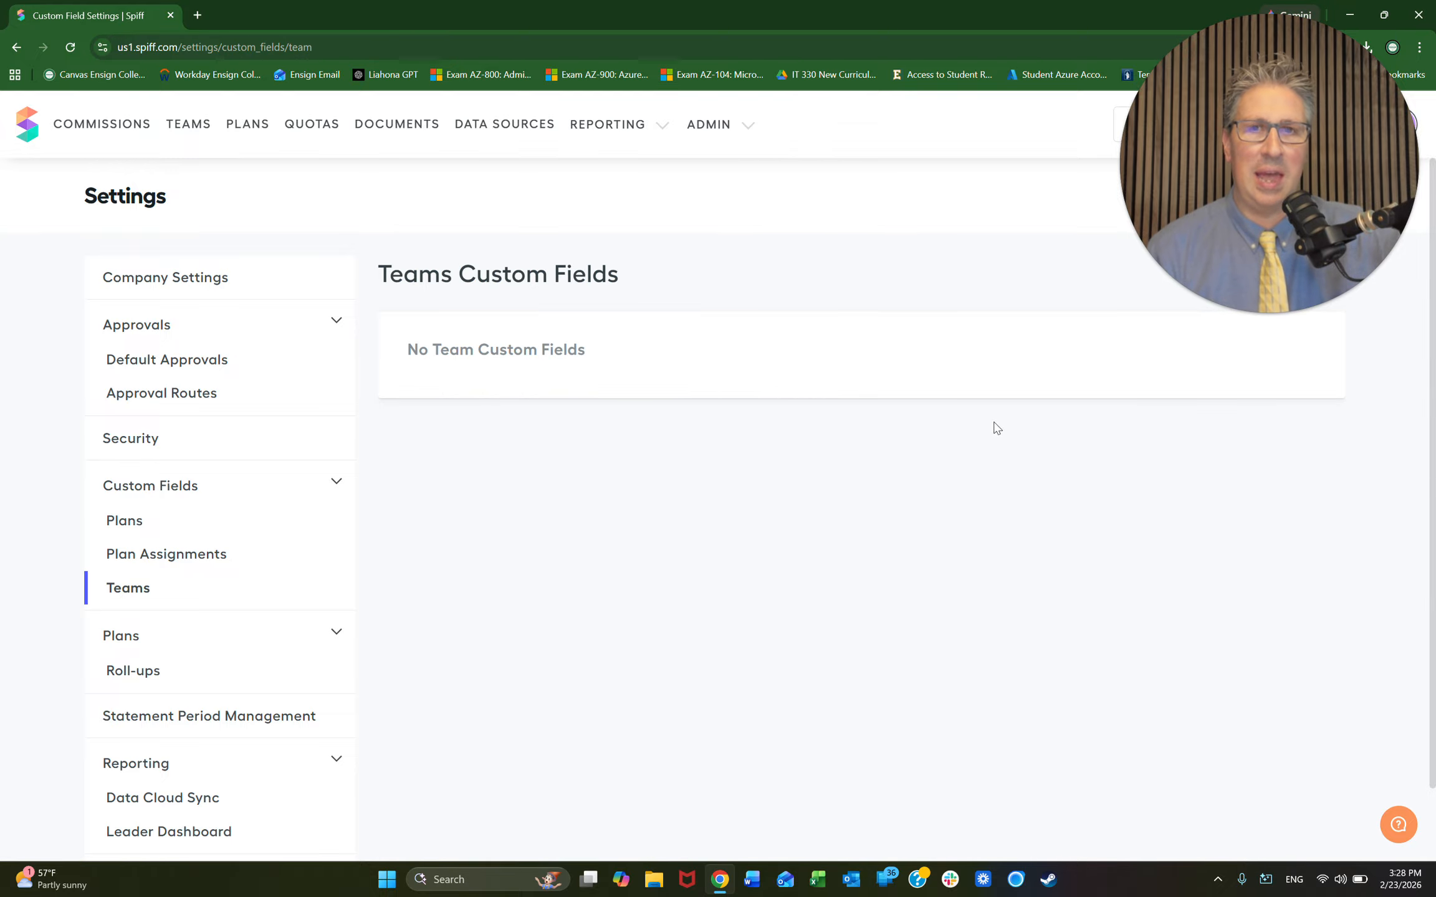
drag(1320, 312, 1323, 838)
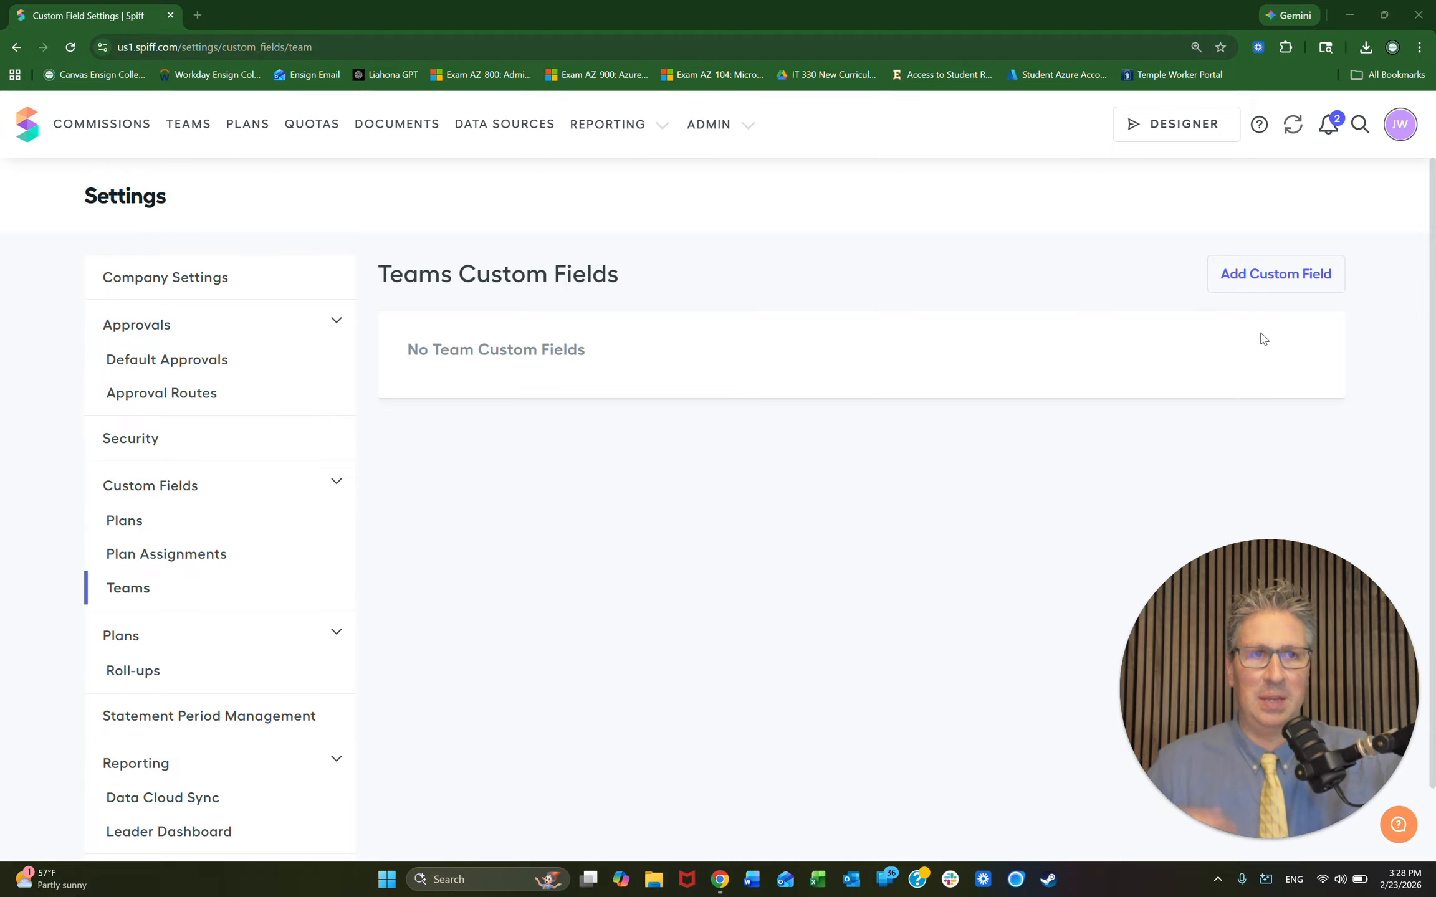
- Start a new team custom field and name it TeamCustomExample
click(1266, 278)
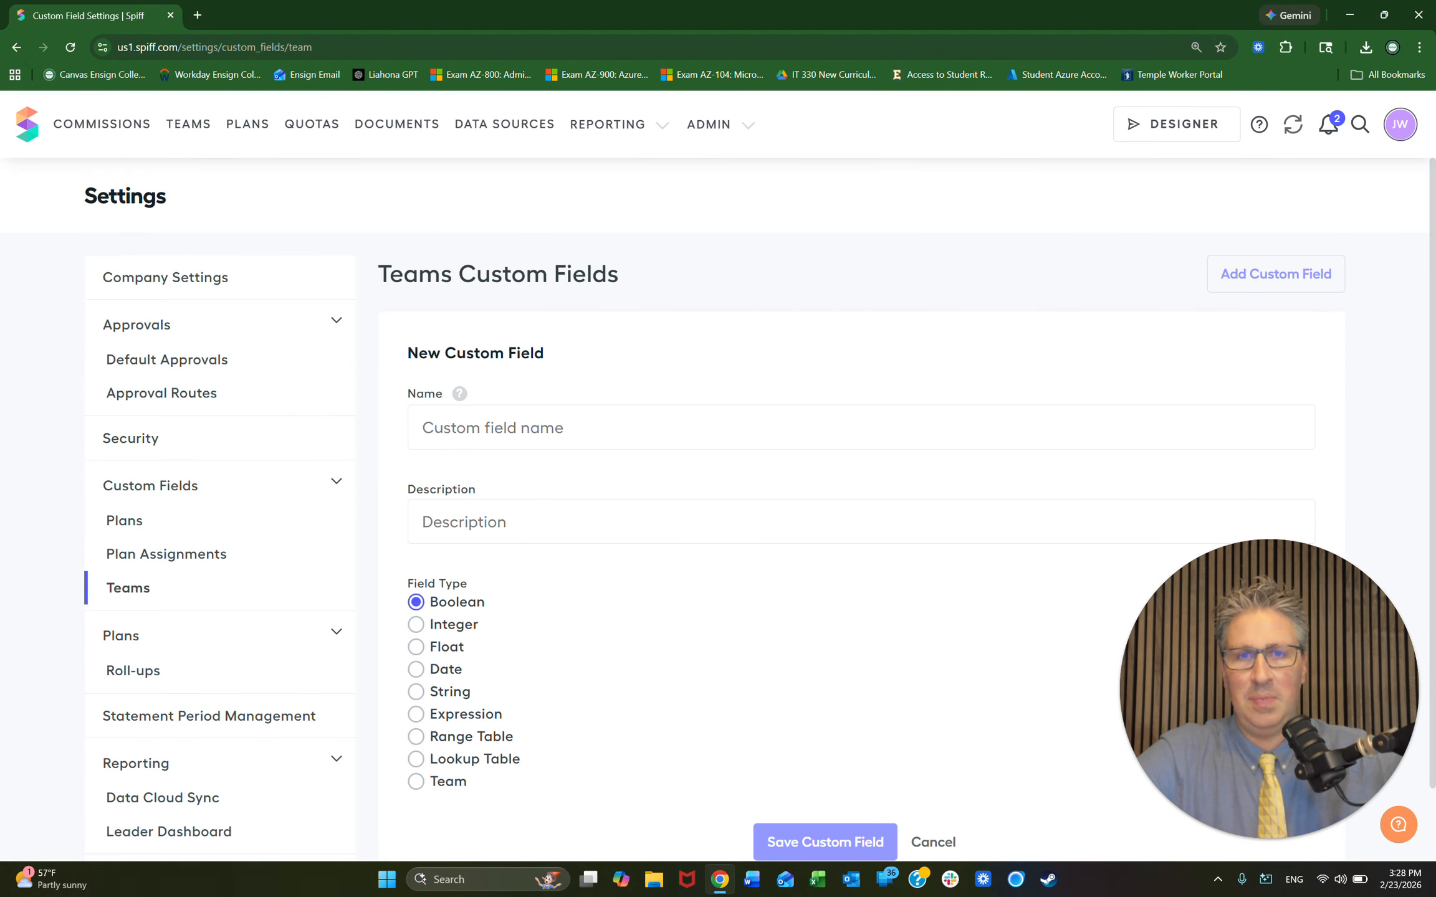
click(712, 425)
text(TeamLd)
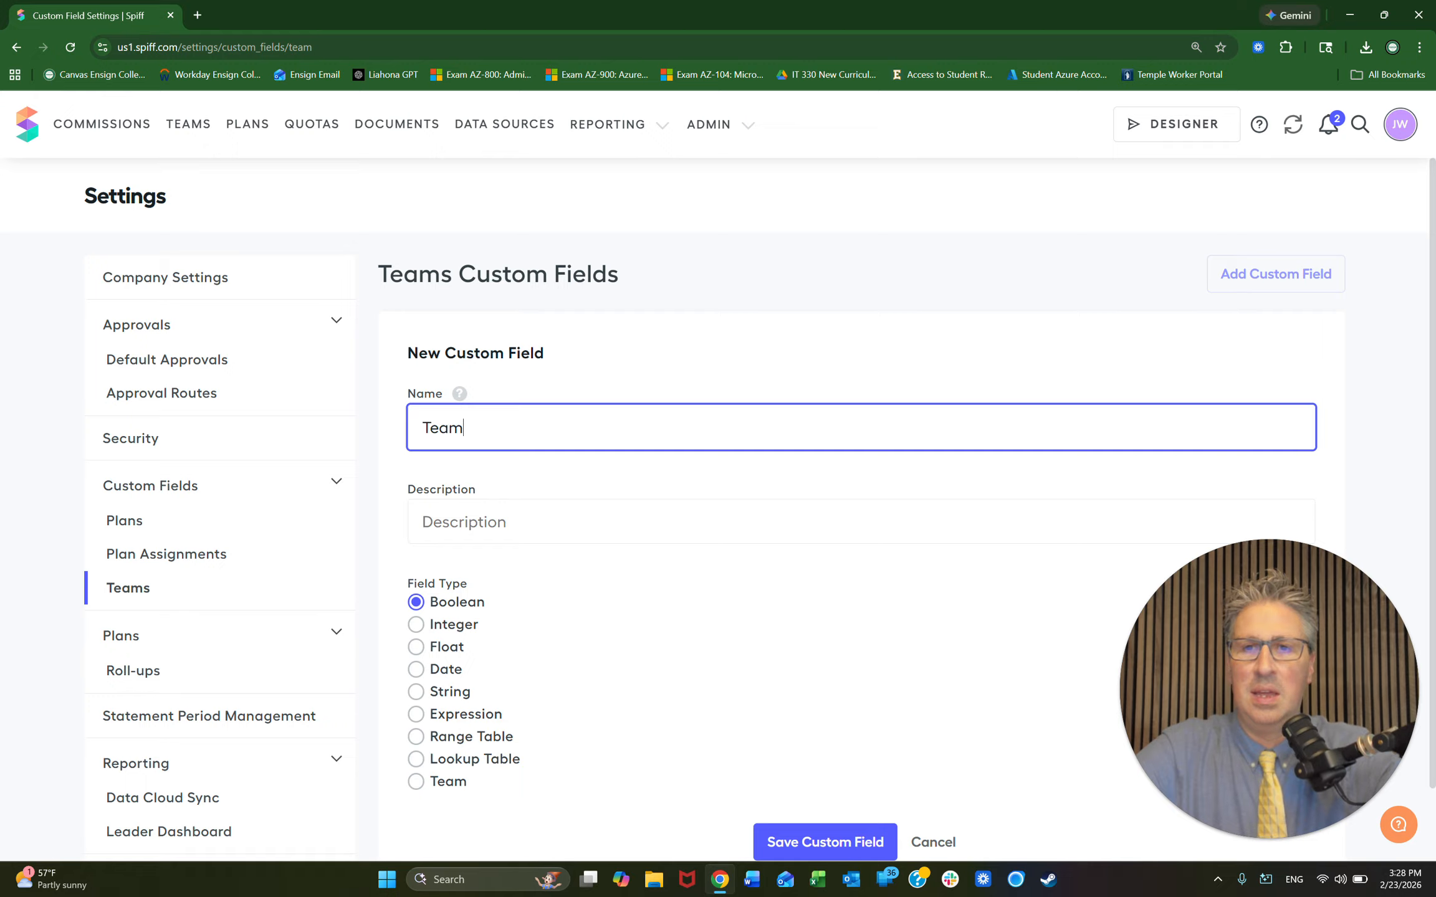
key(BackSpace)
key(BackSpace)
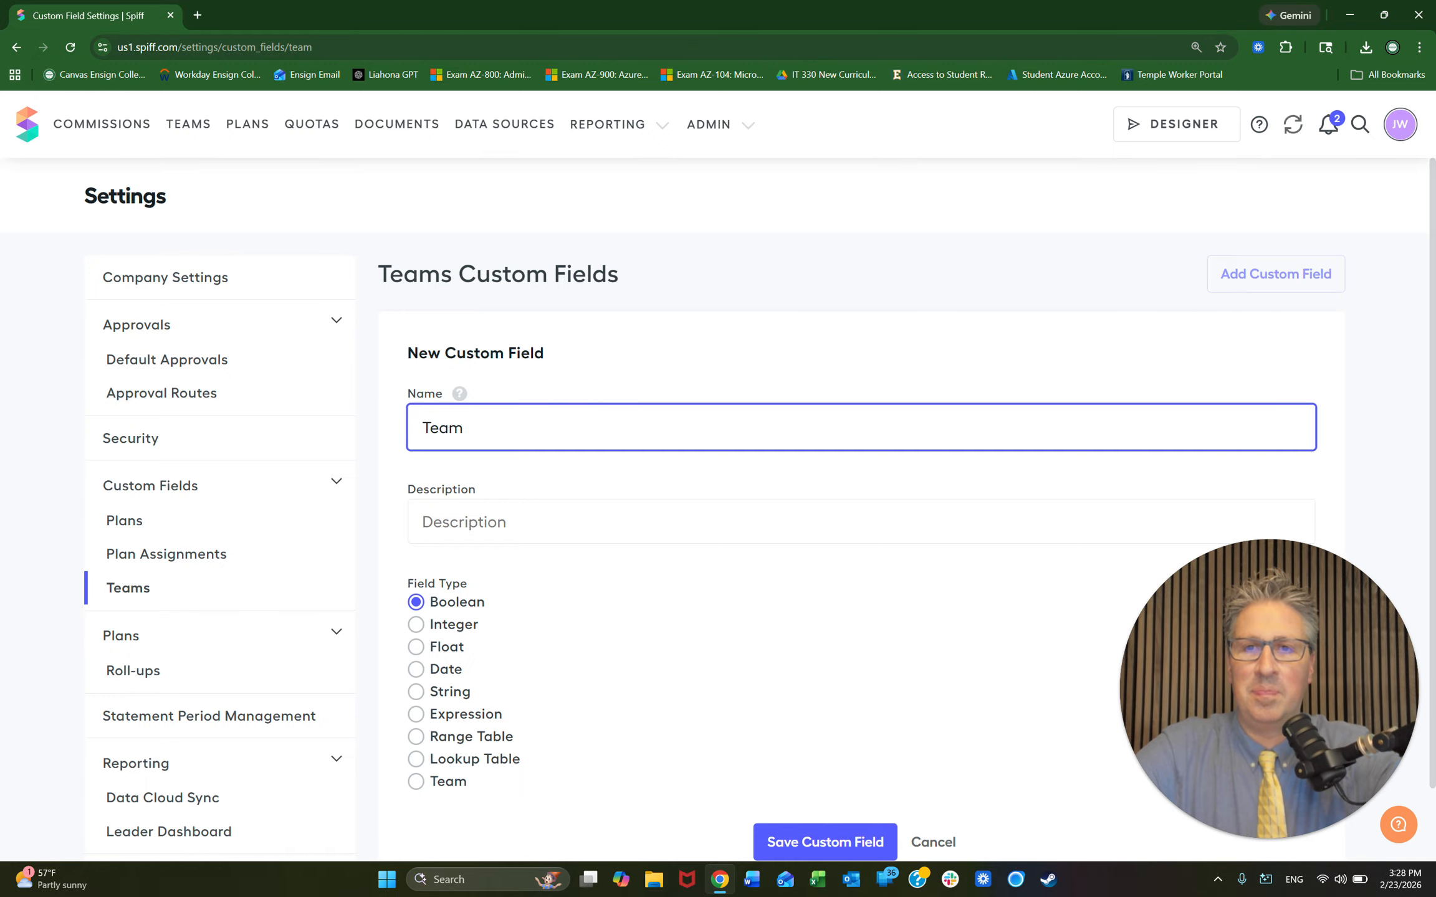
text(CustomExample)
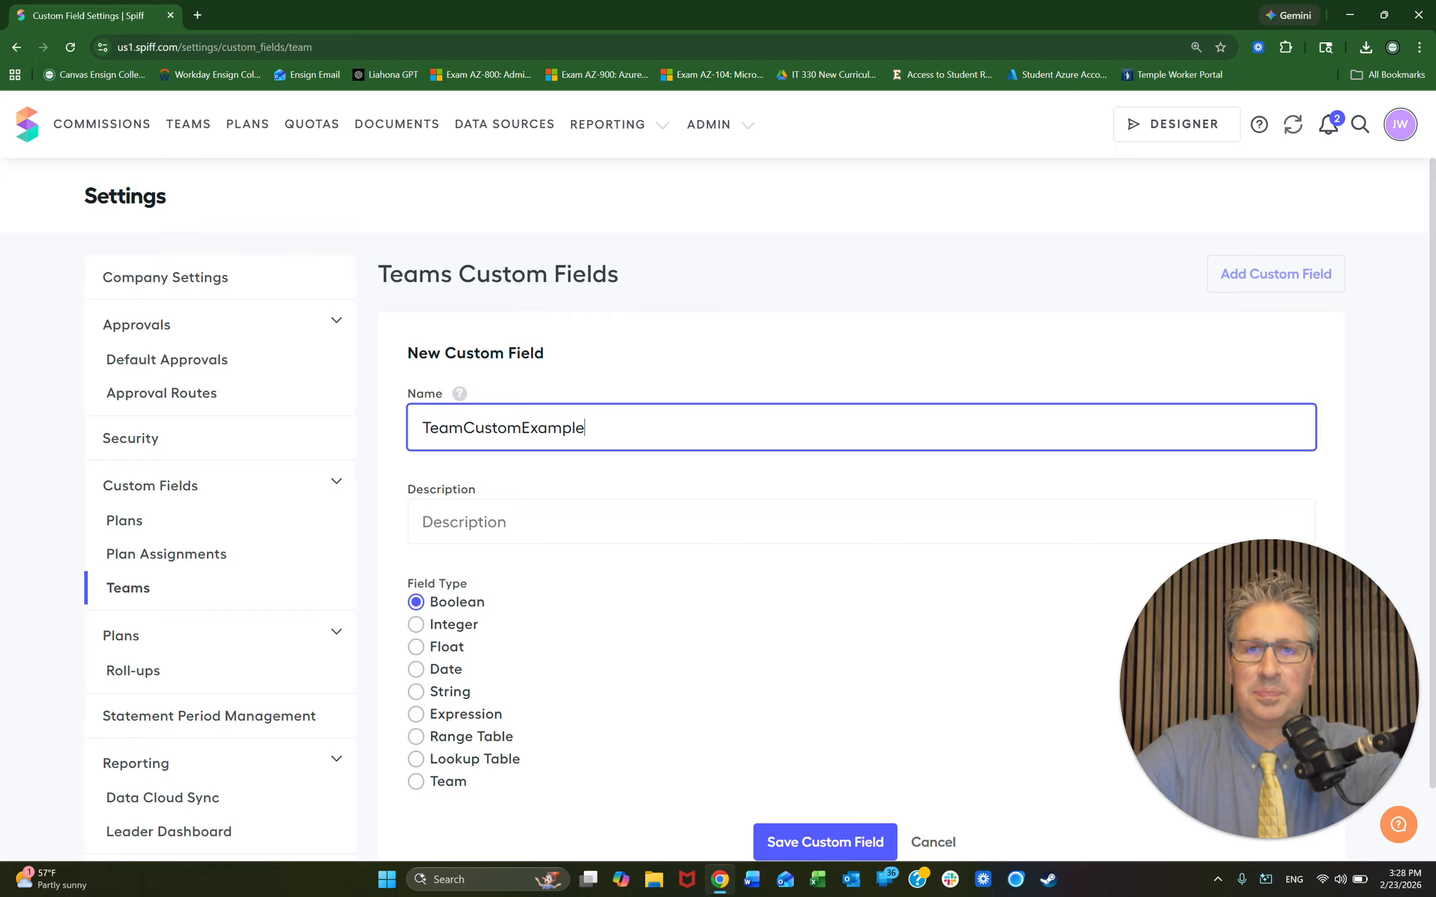
- Describe the new custom field as "Team Level Custom Field", set its field type to Float and save it
key(Tab)
text(Team)
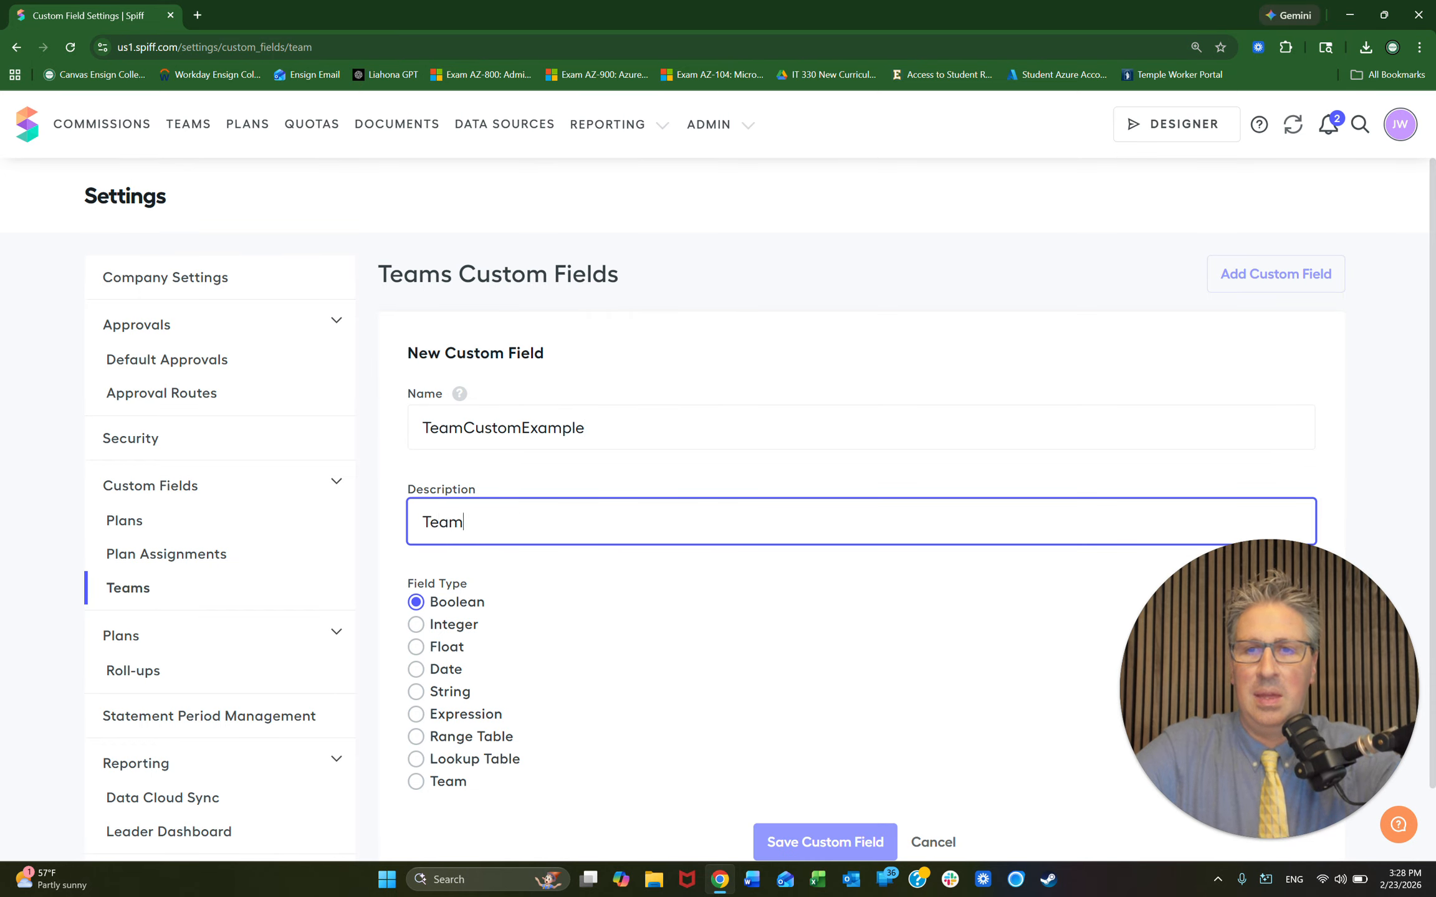
text( Level Cust)
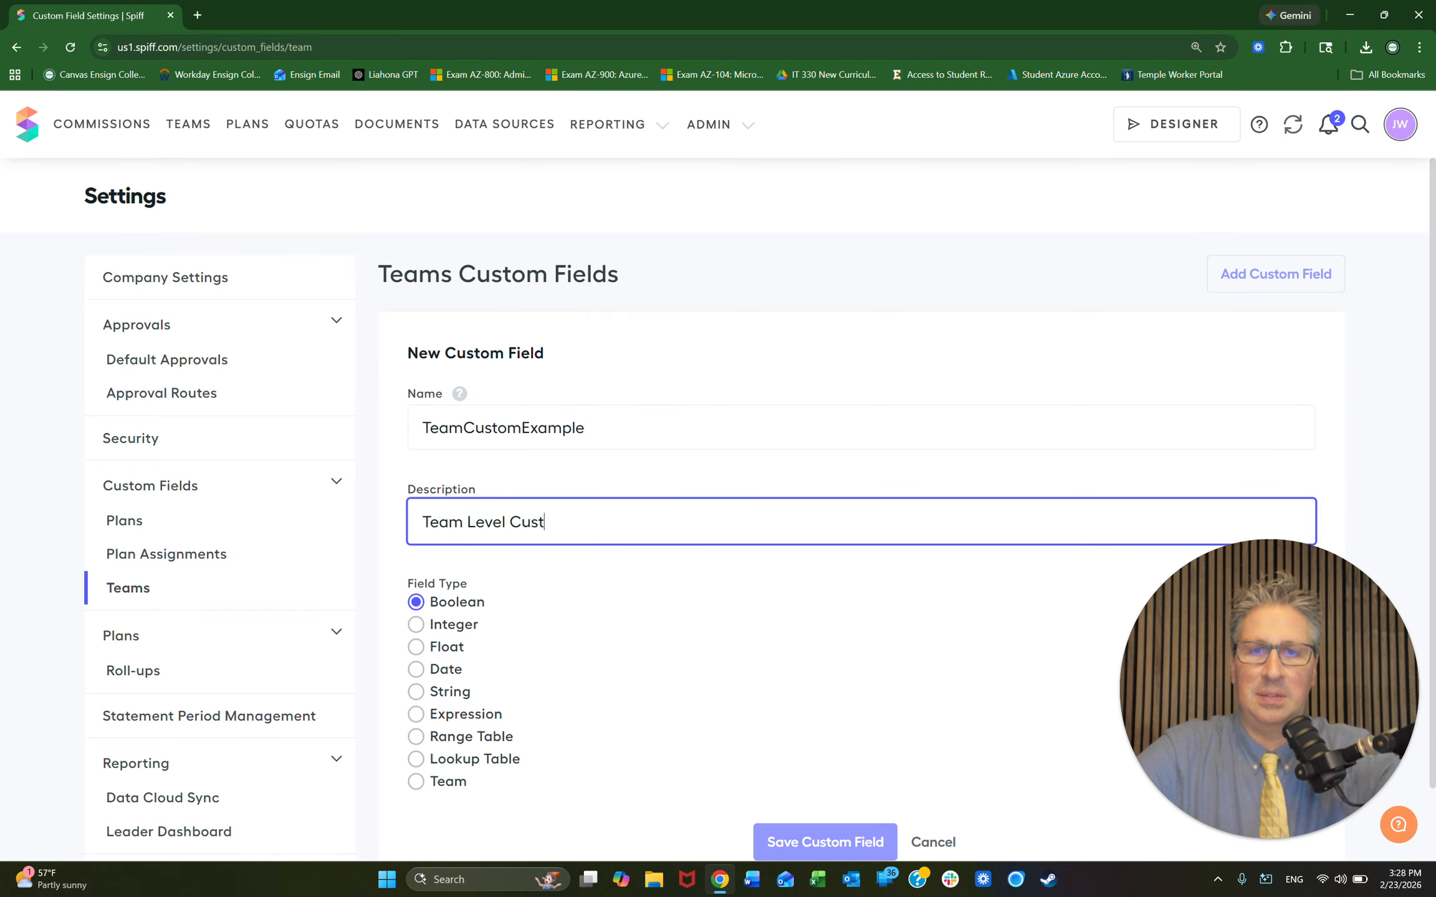
text(om Field)
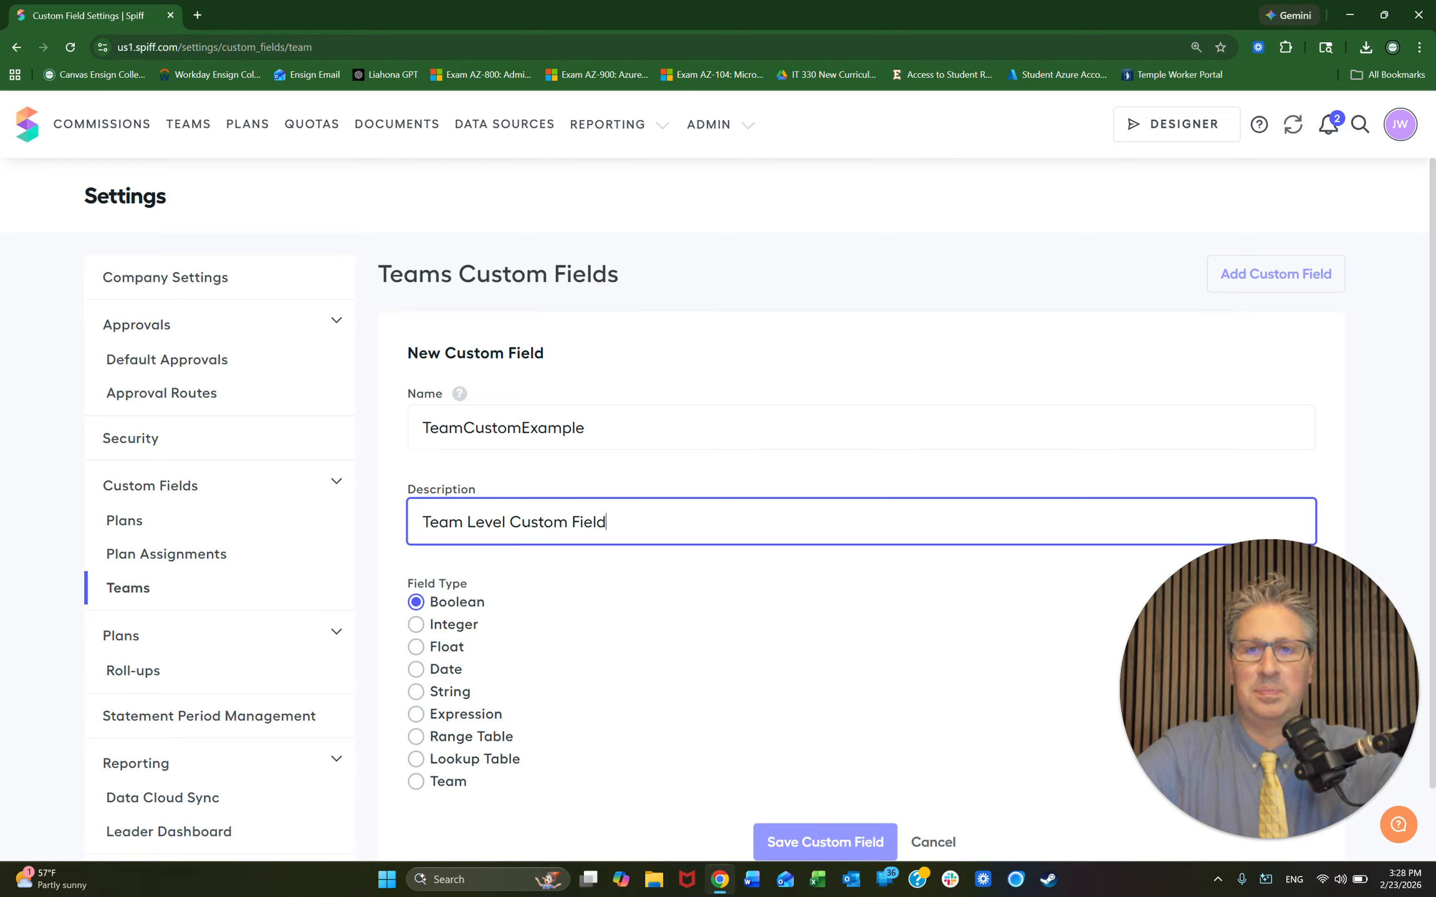
click(434, 648)
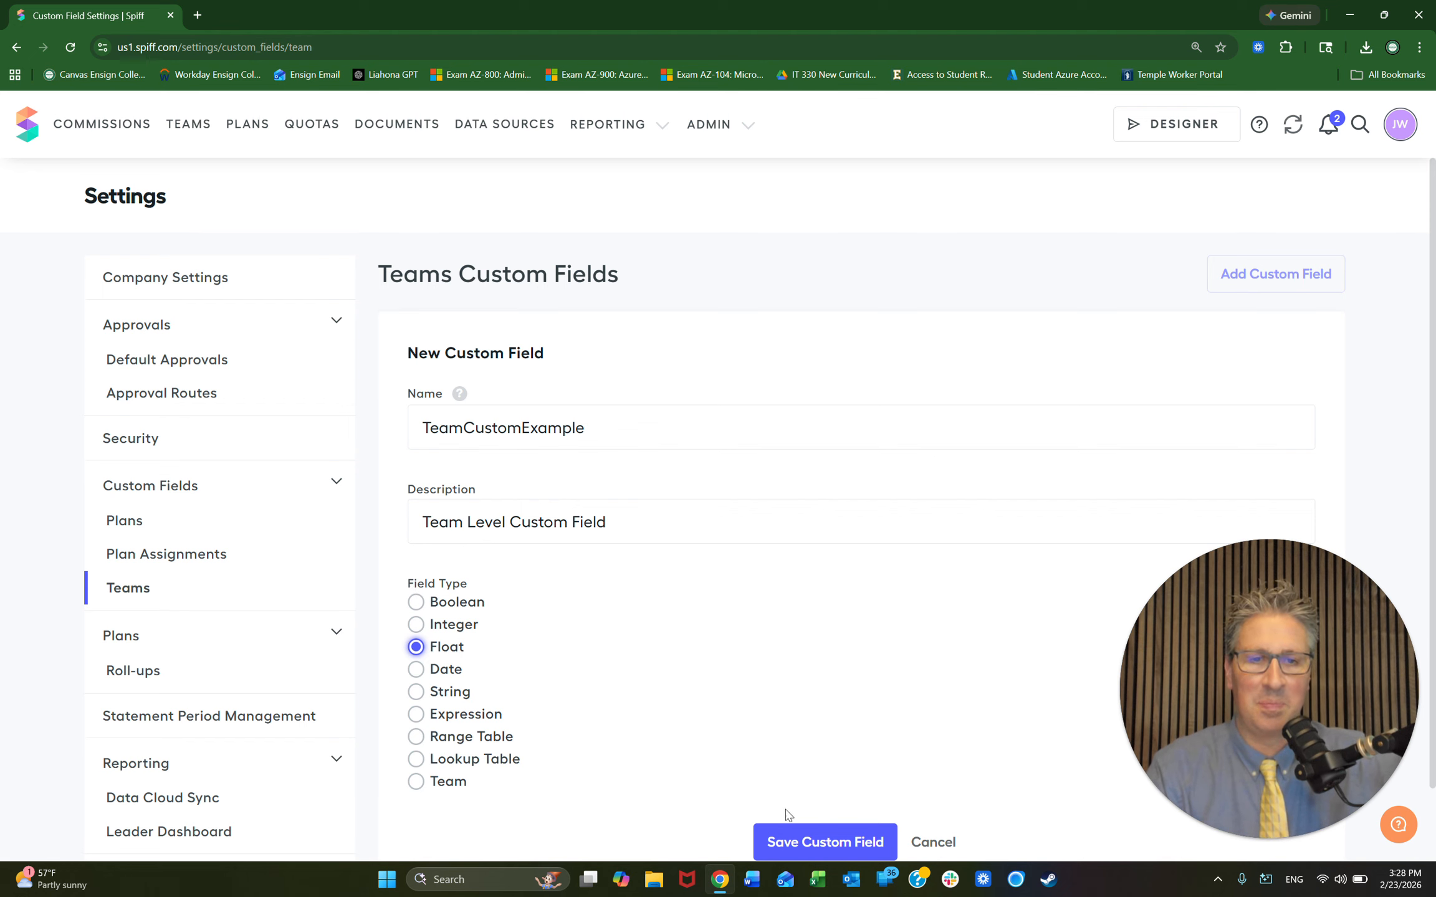
click(804, 838)
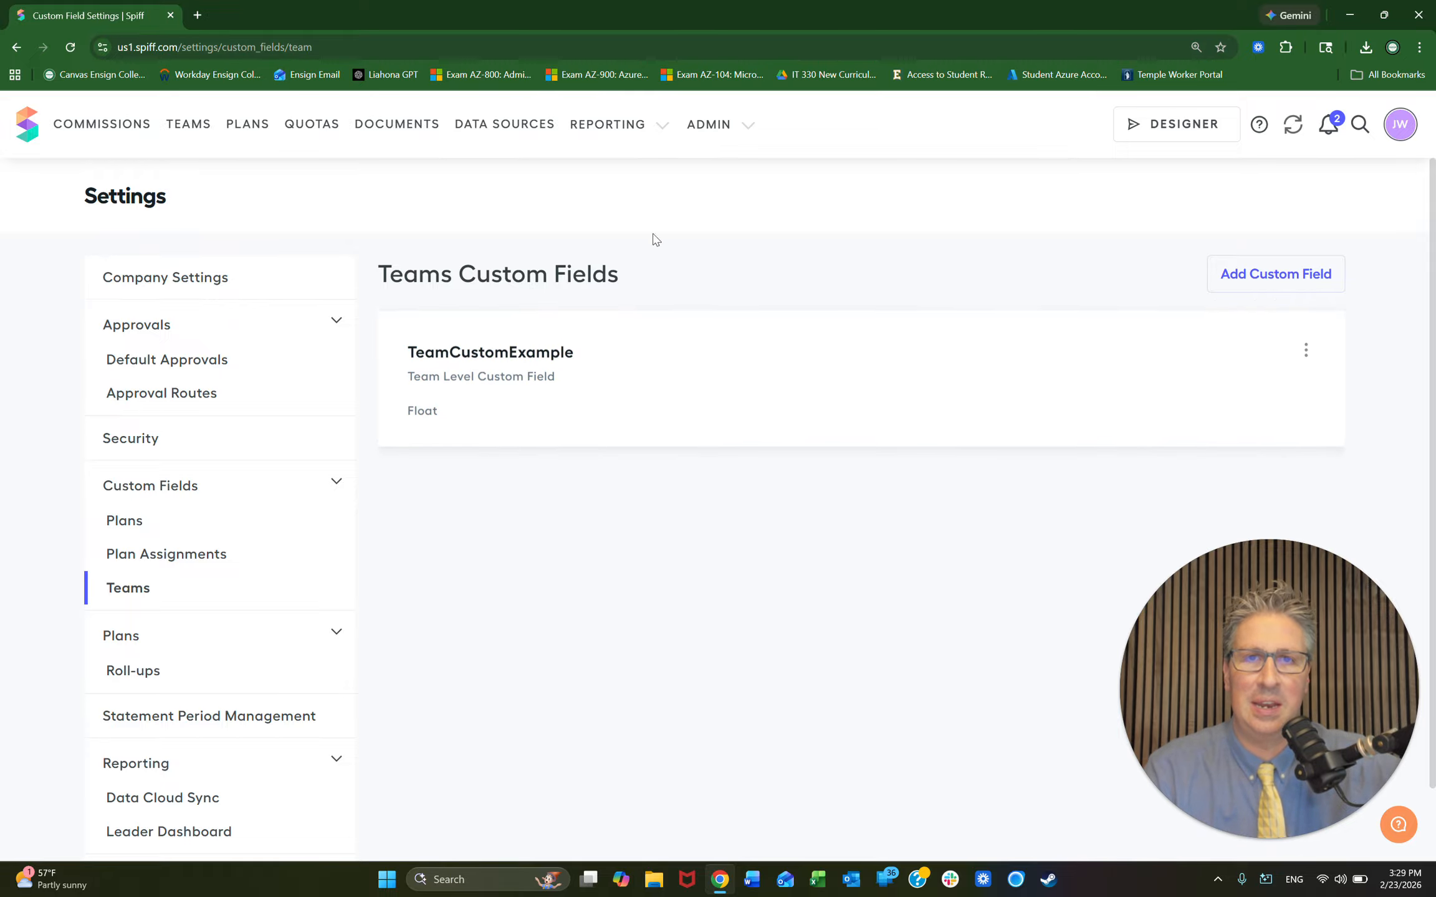
- Examine the plan assignments and team assignments tables in user administration for custom field columns
click(745, 128)
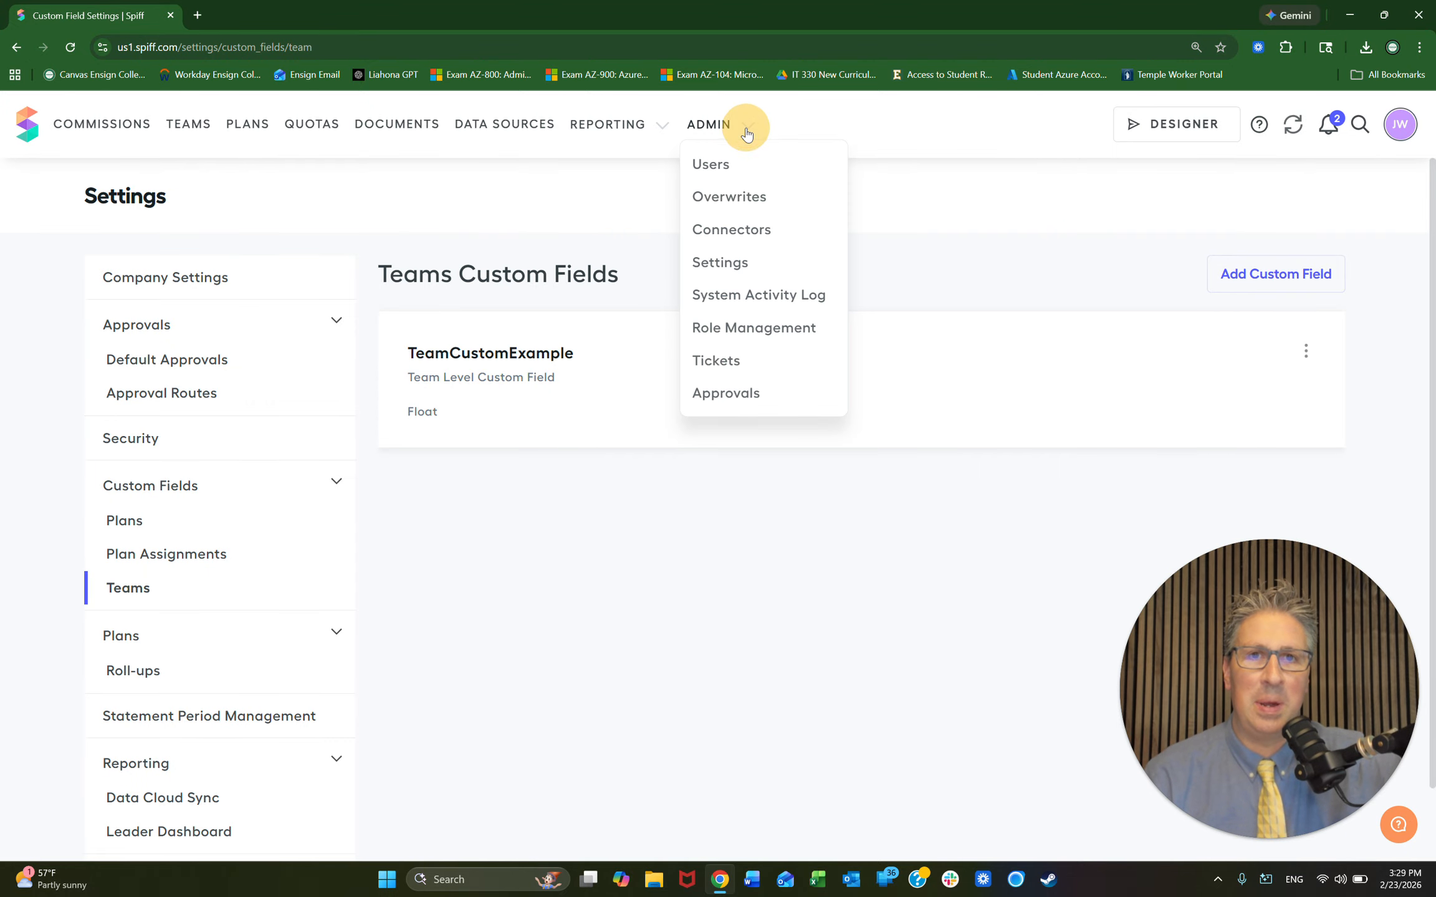
click(722, 171)
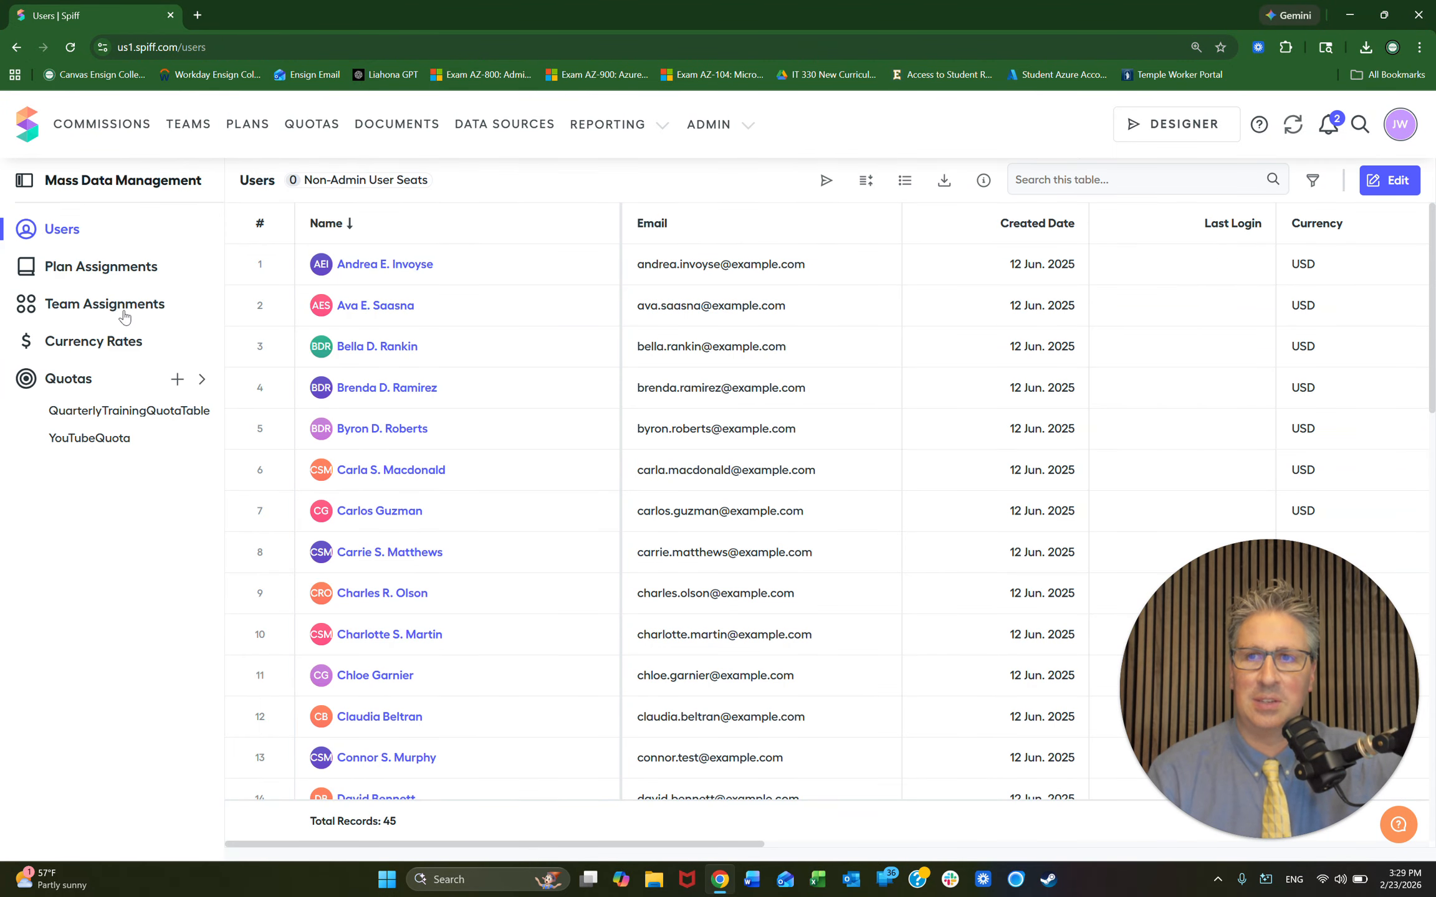
key(super+shift+h)
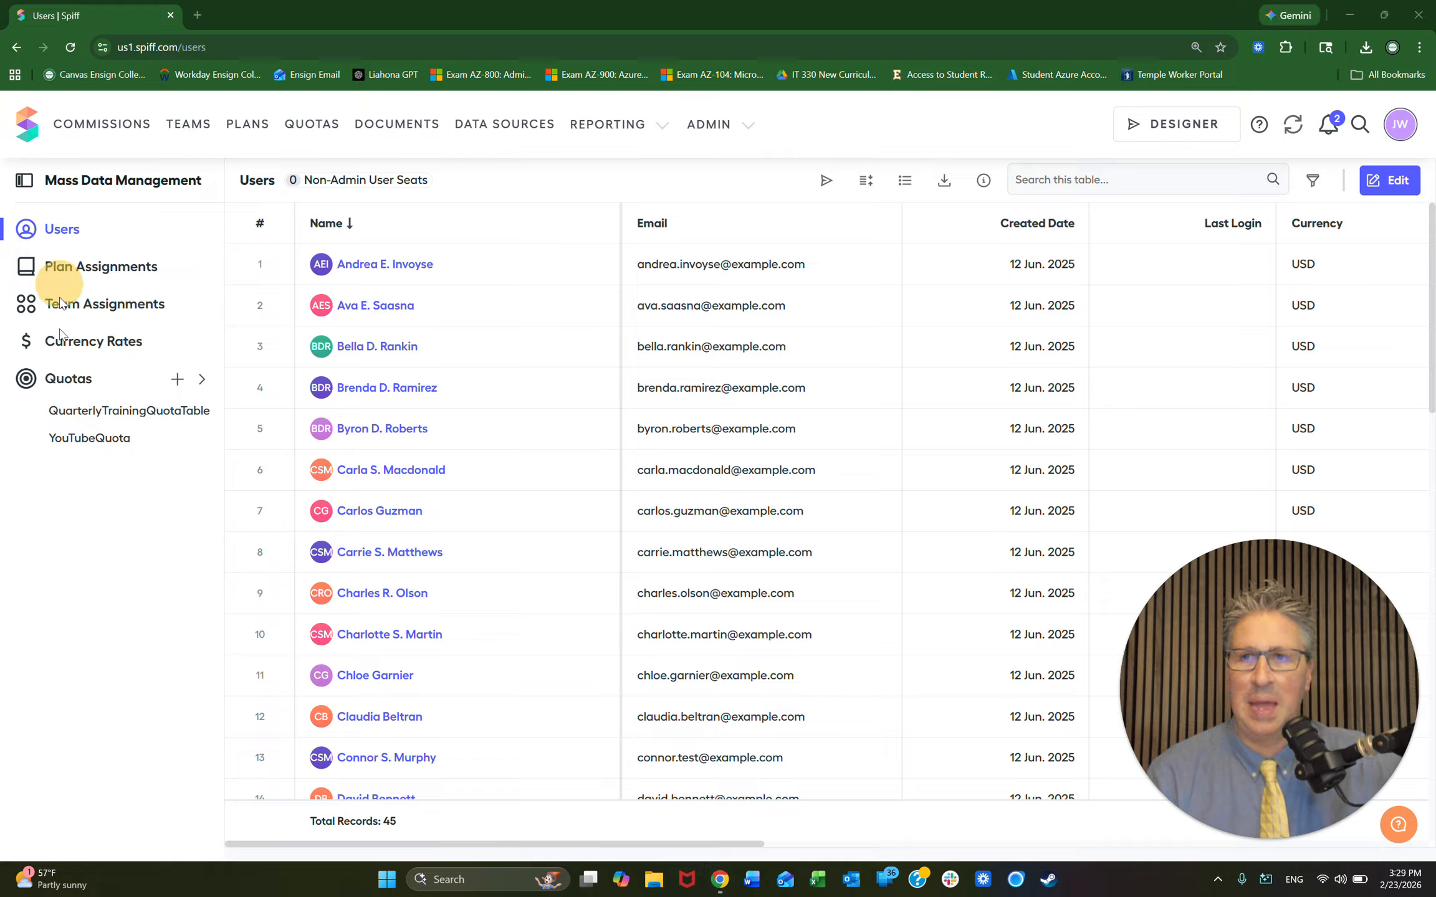
click(93, 276)
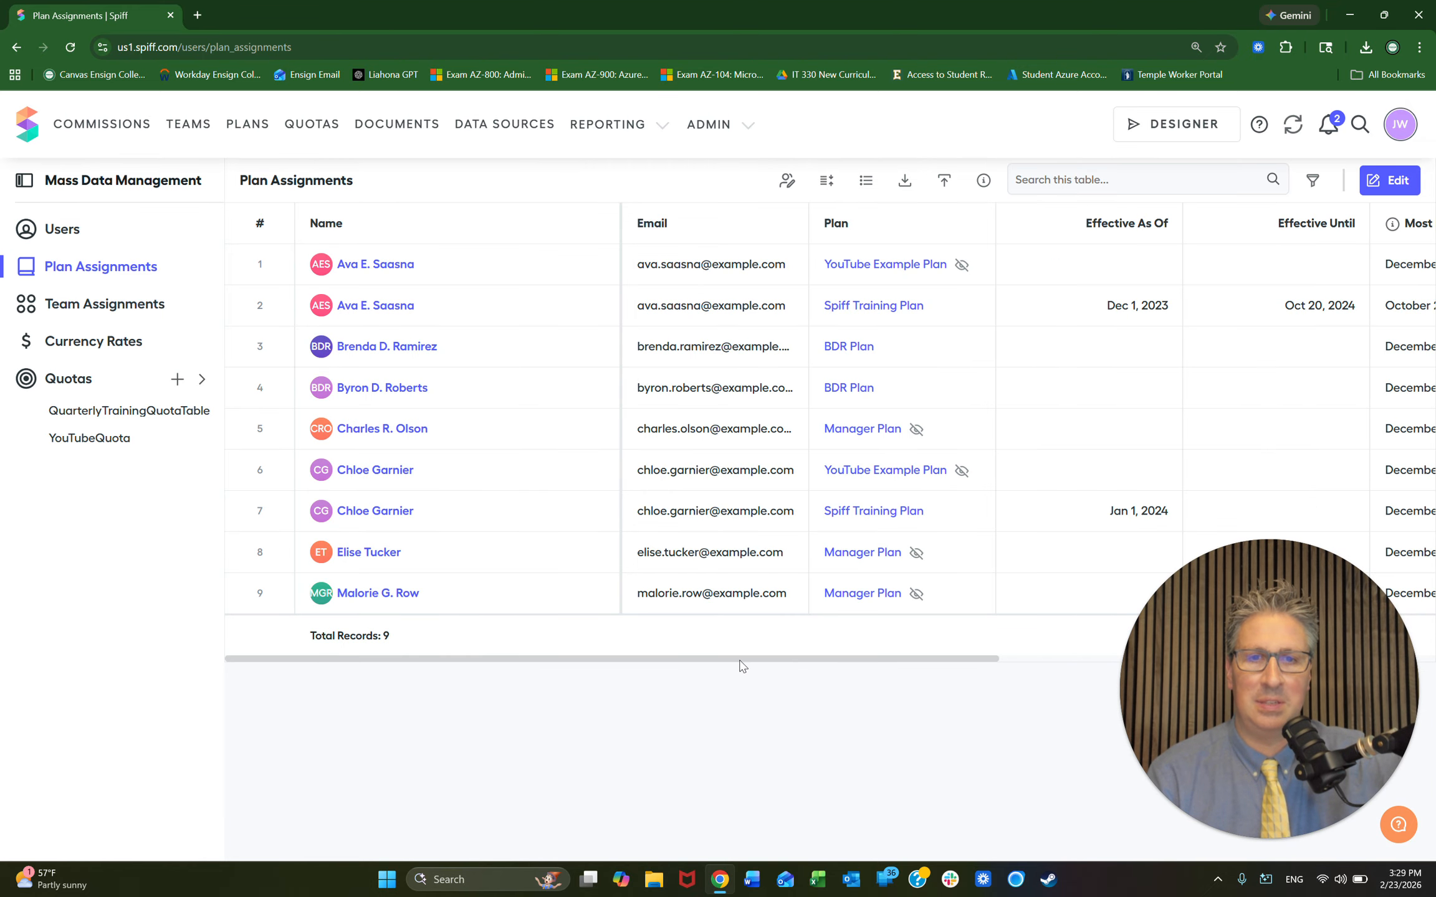
drag(744, 660, 1206, 685)
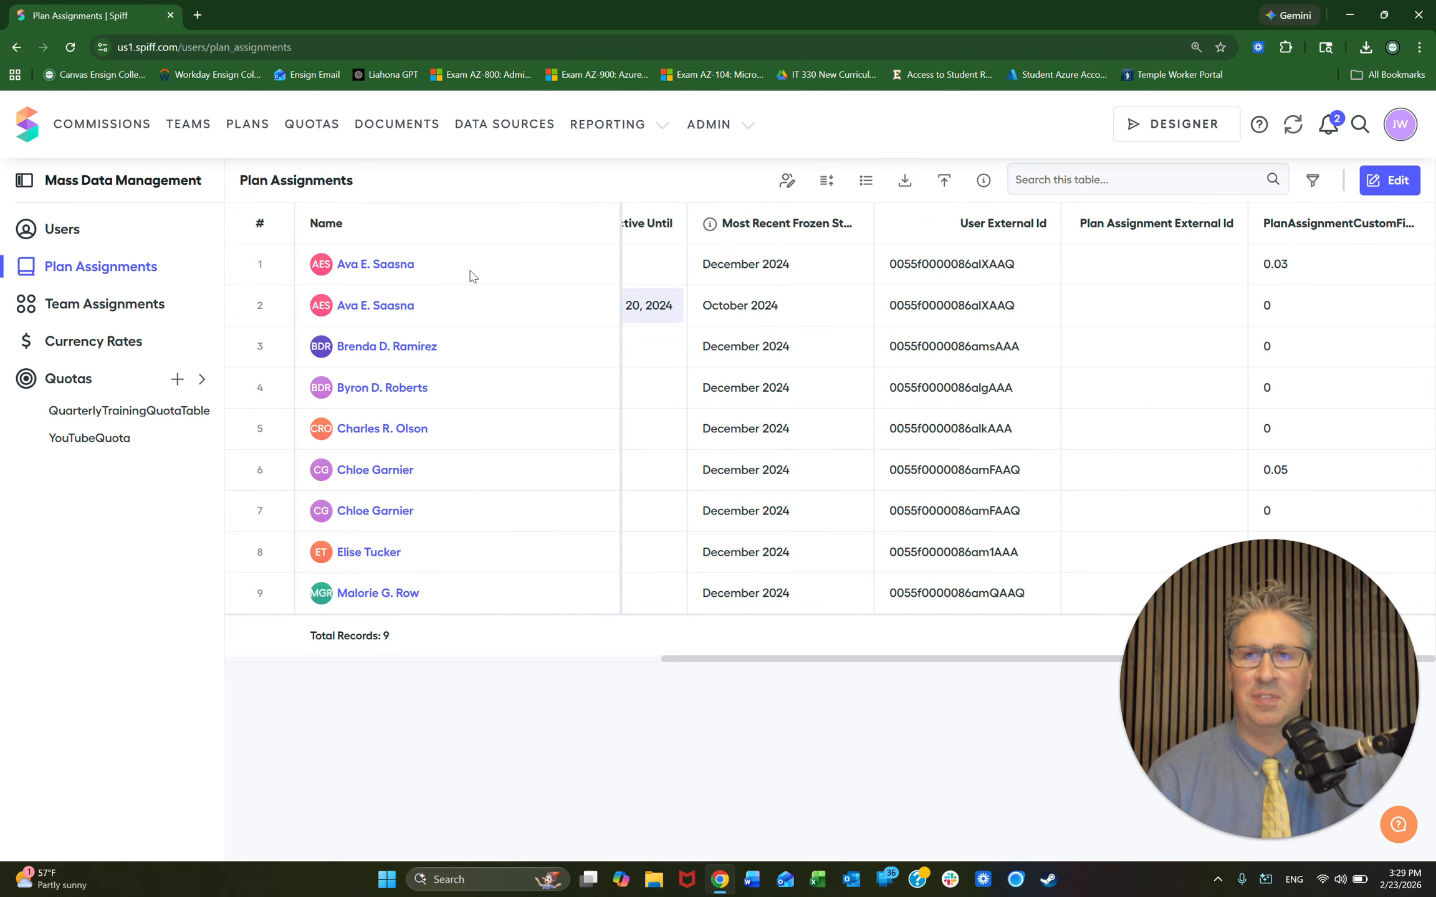
click(128, 309)
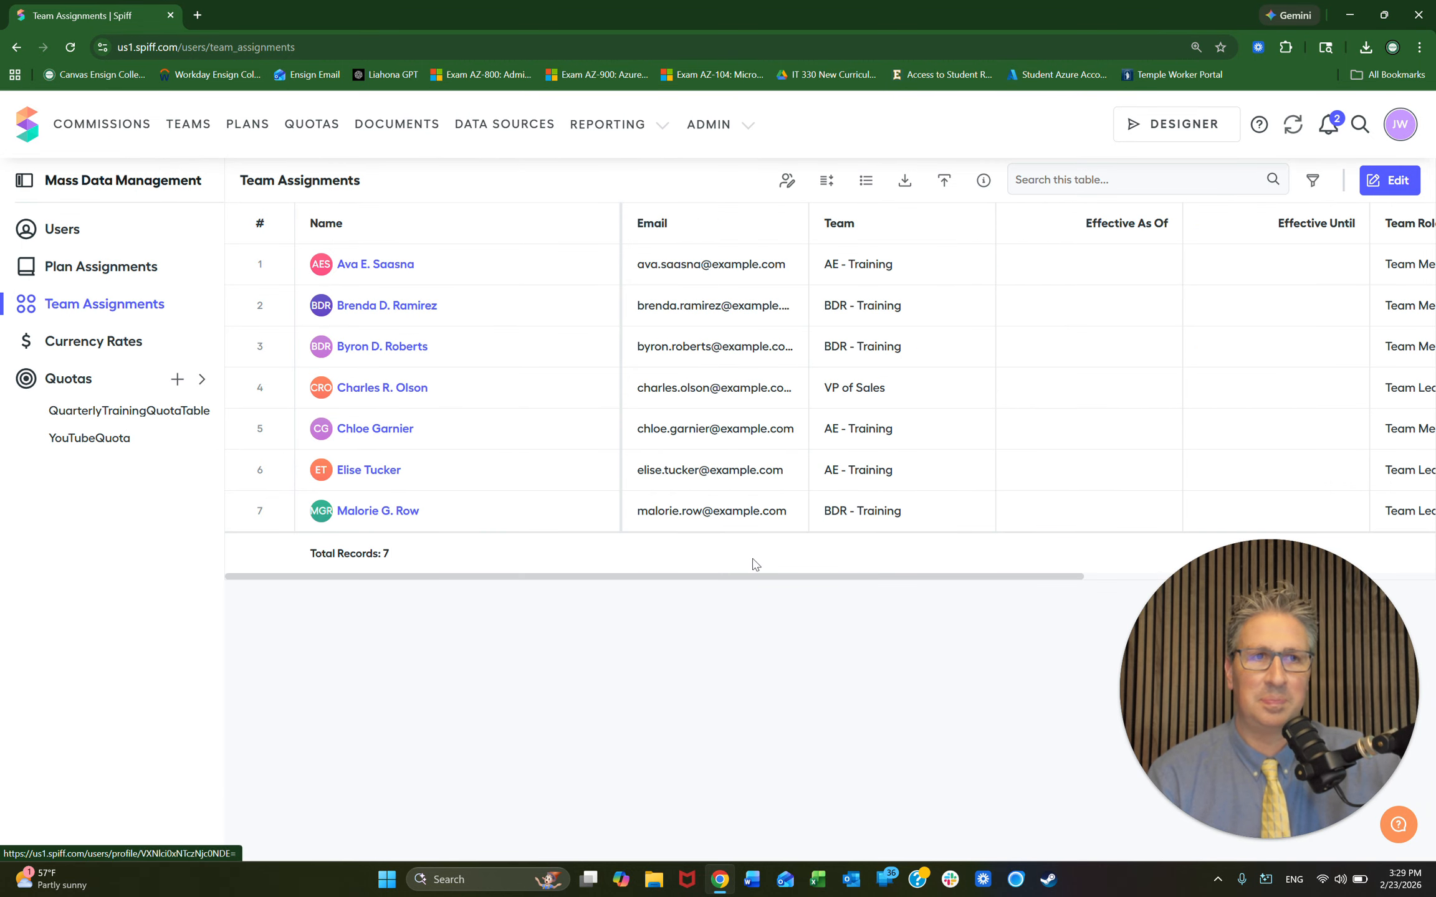
drag(856, 580, 1329, 589)
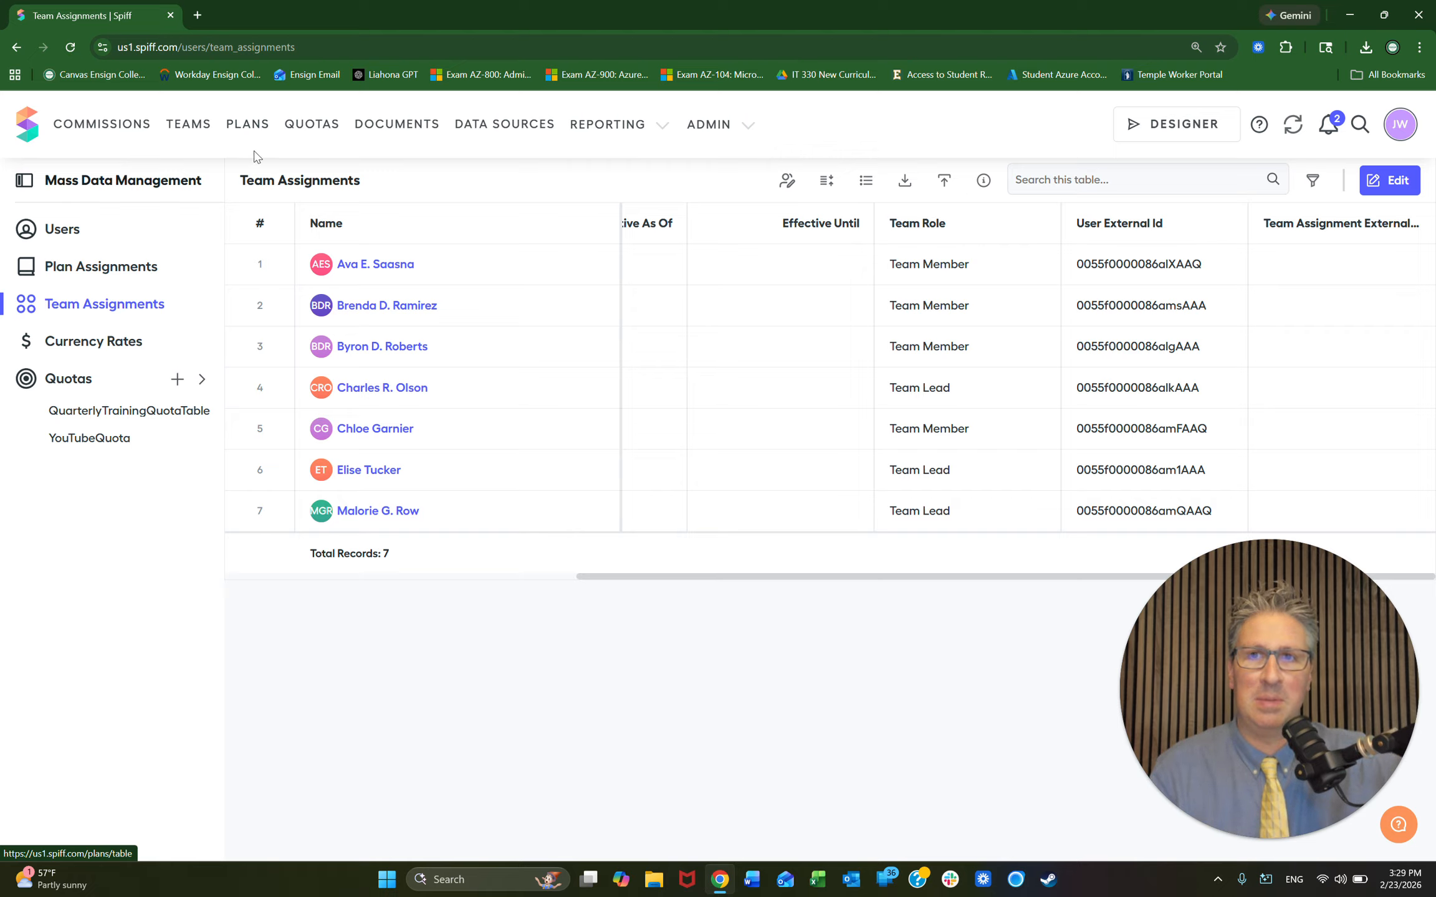
- View the custom fields of the Spiff Training Plan
click(254, 129)
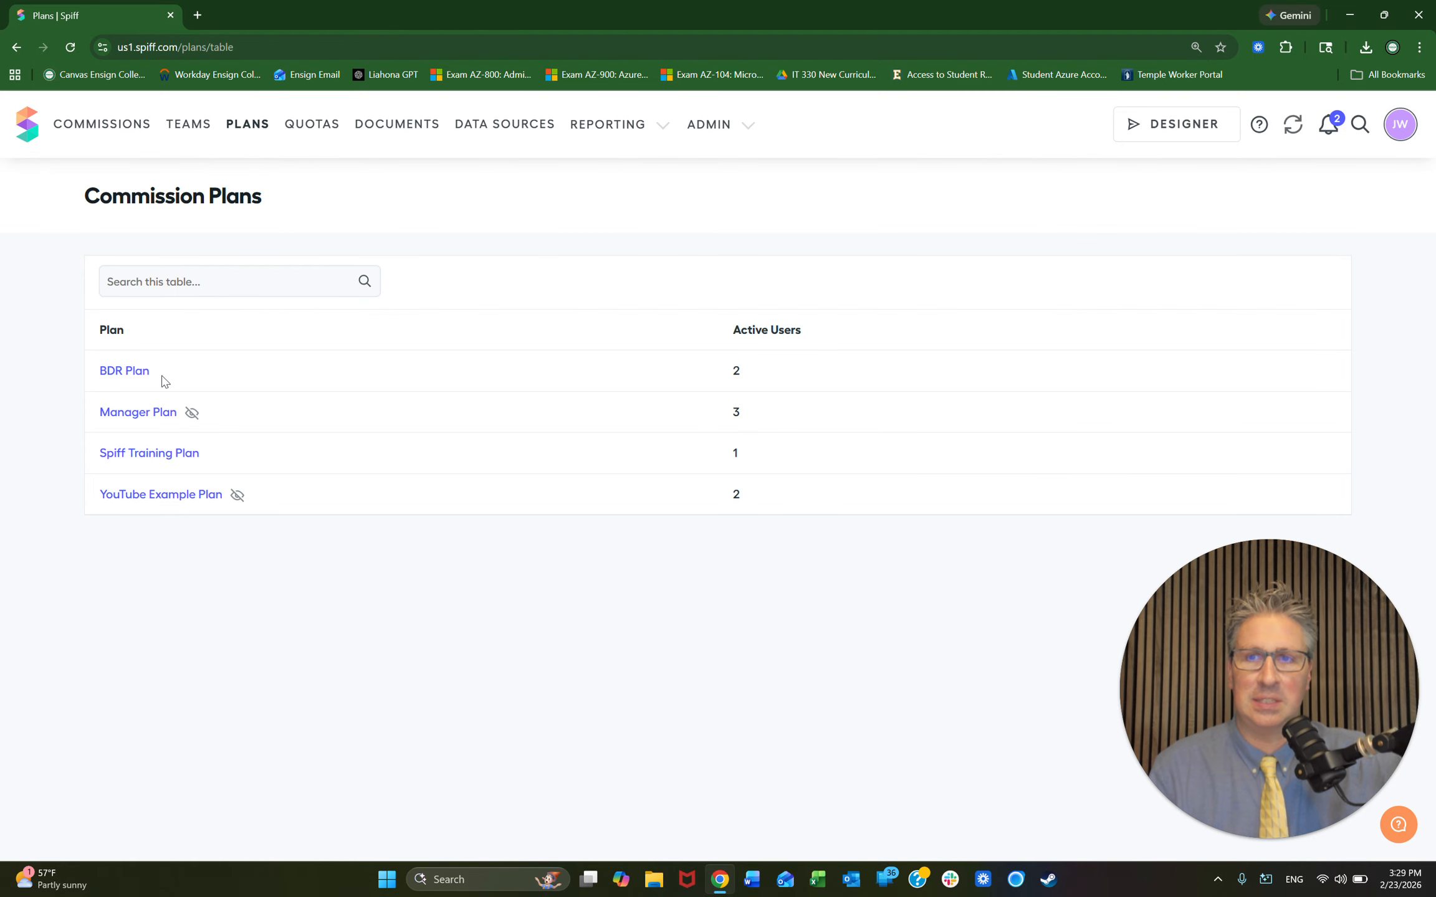
click(131, 453)
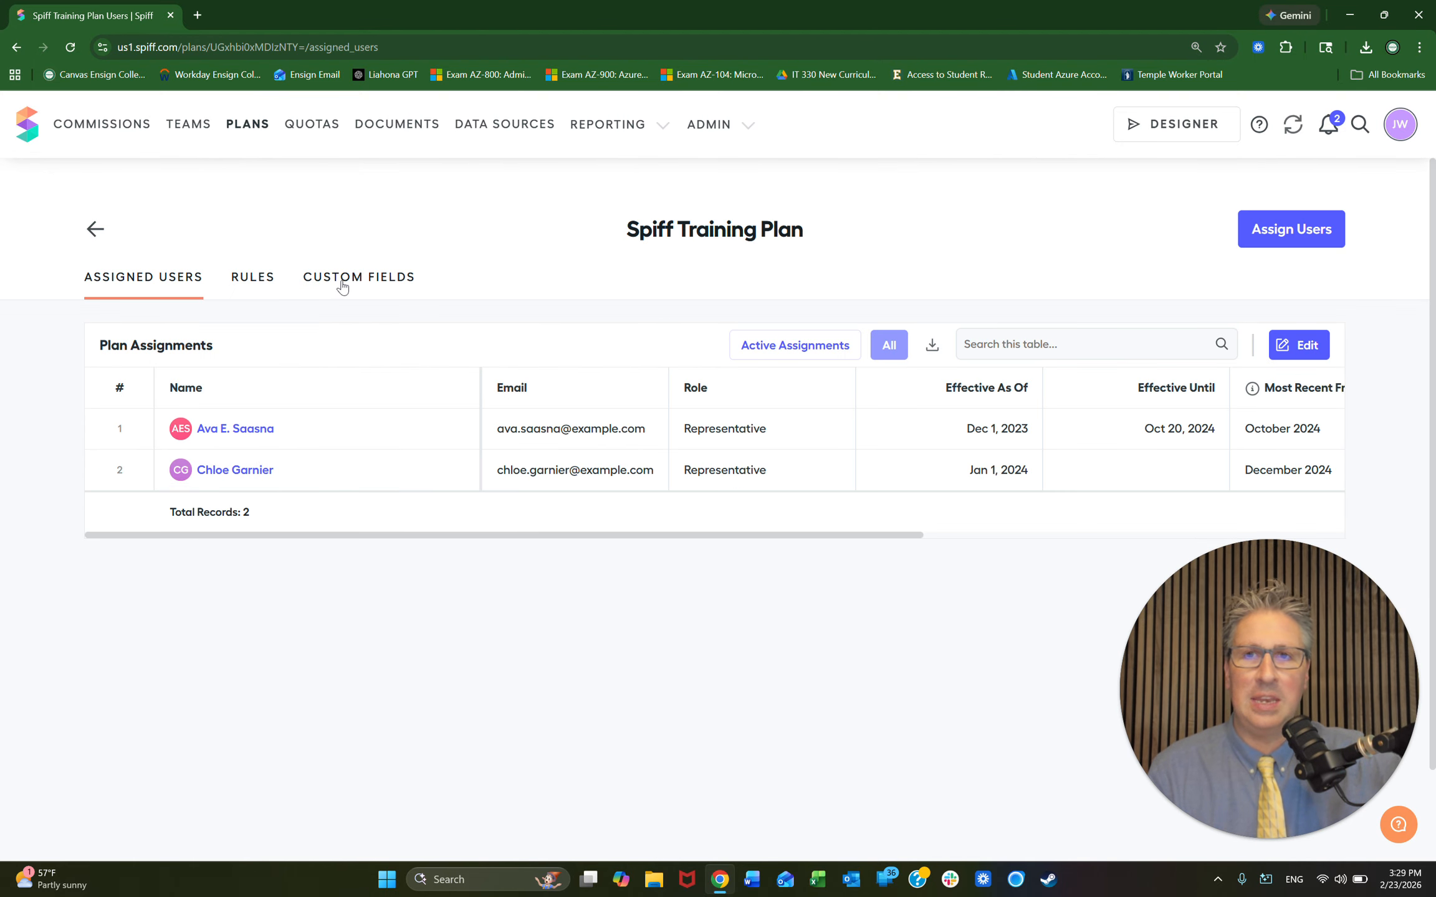
click(343, 280)
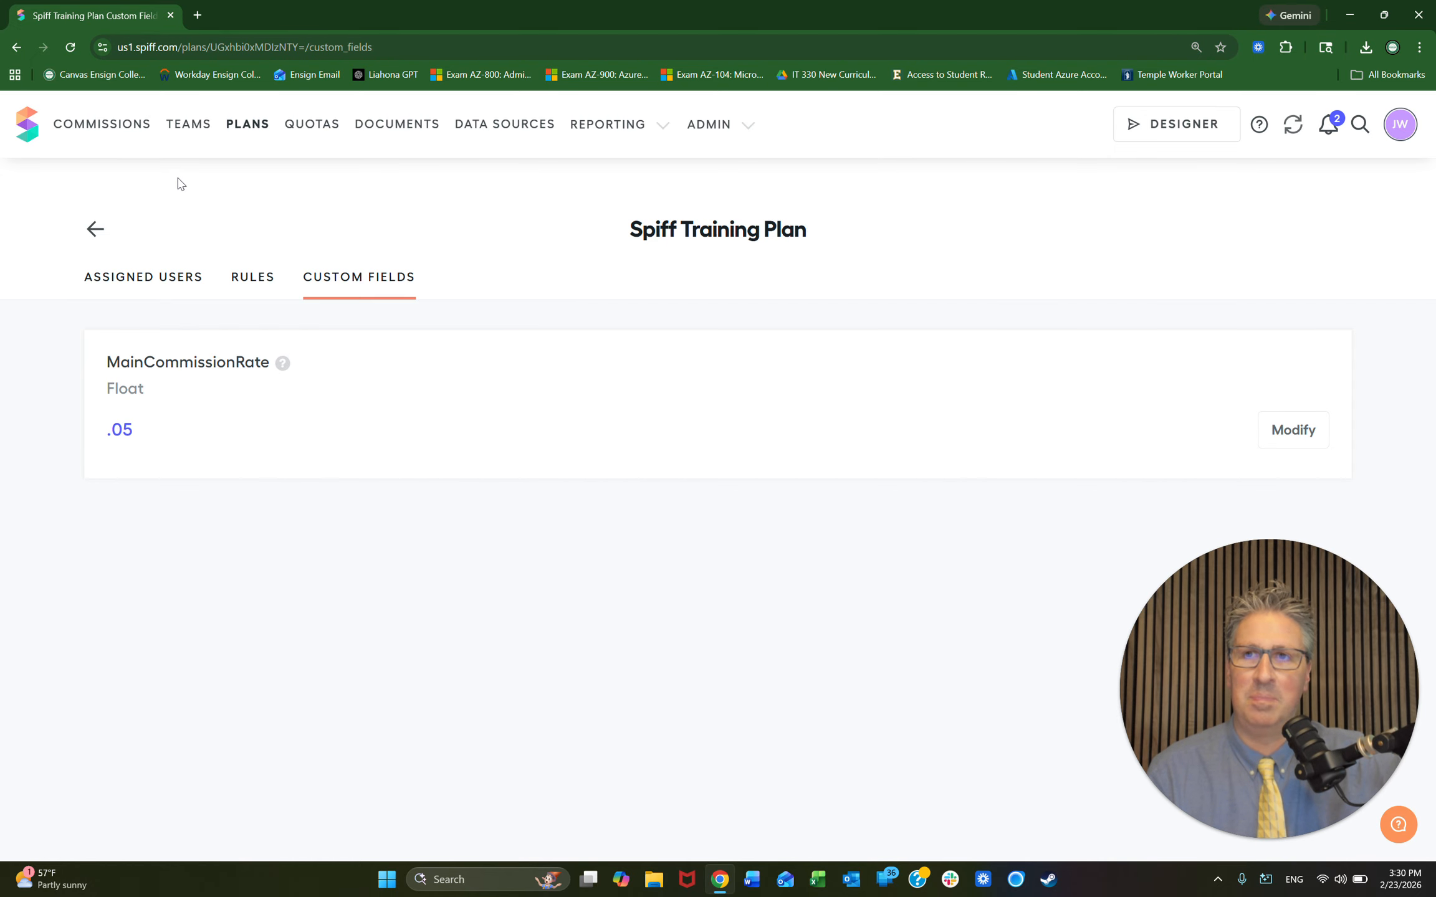
- Set TeamCustomExample to .03 in the AE - Training team's custom fields and save it
click(193, 132)
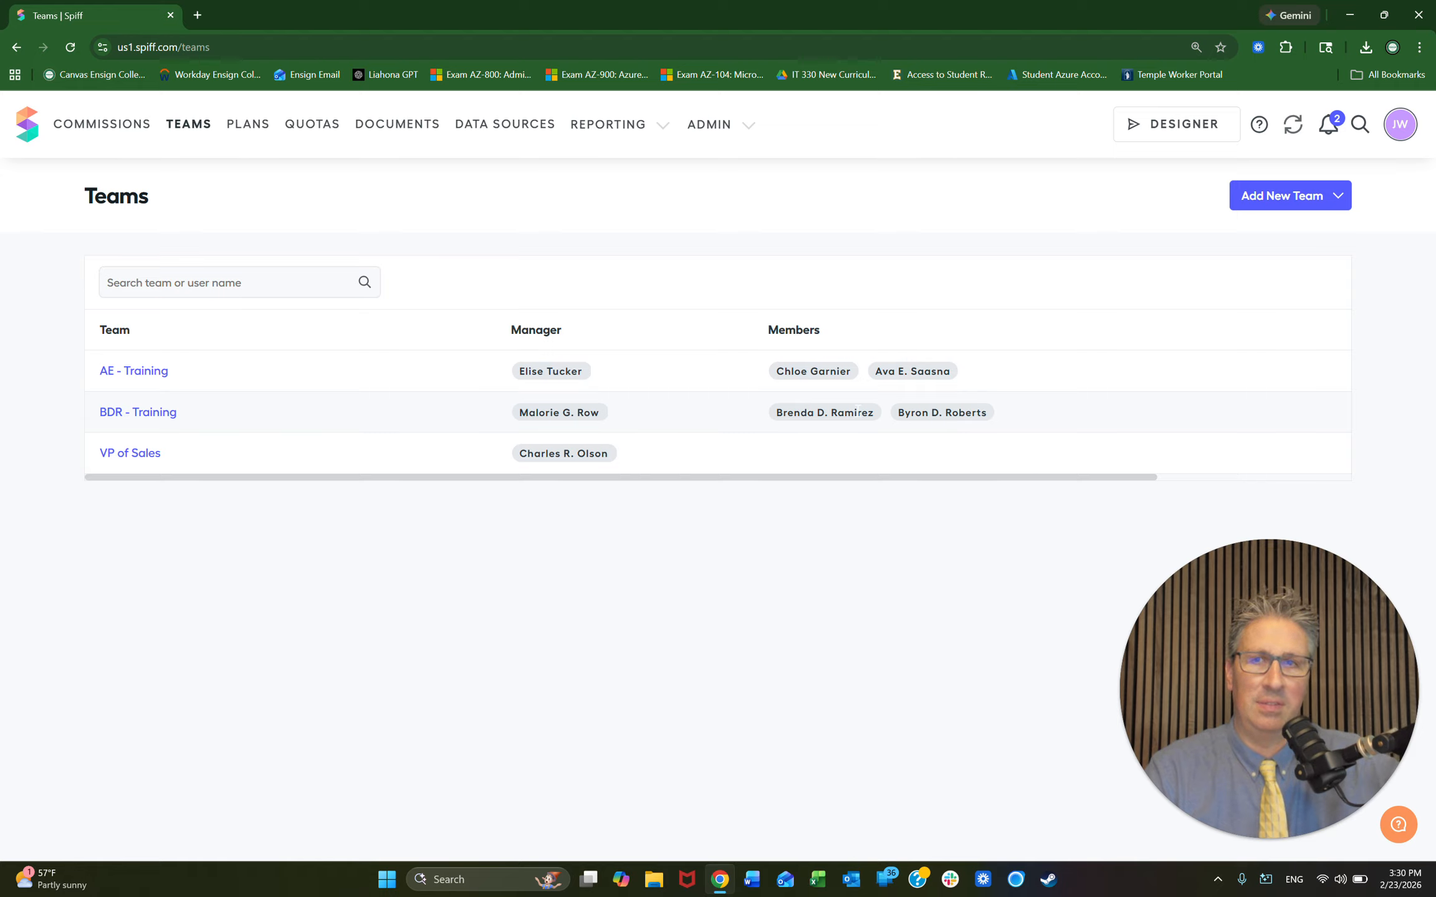
click(141, 374)
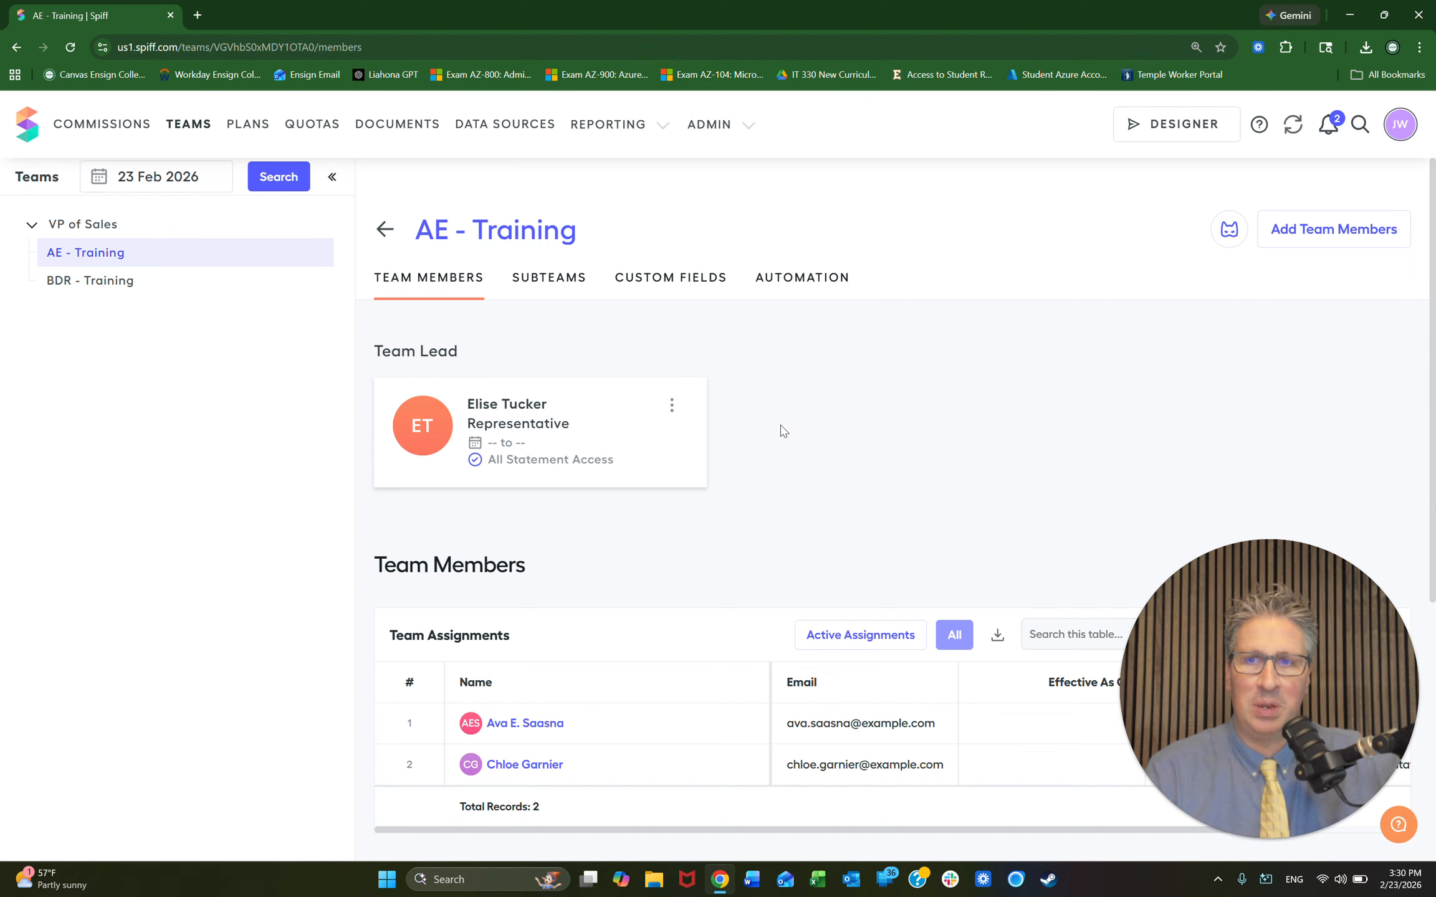
click(673, 286)
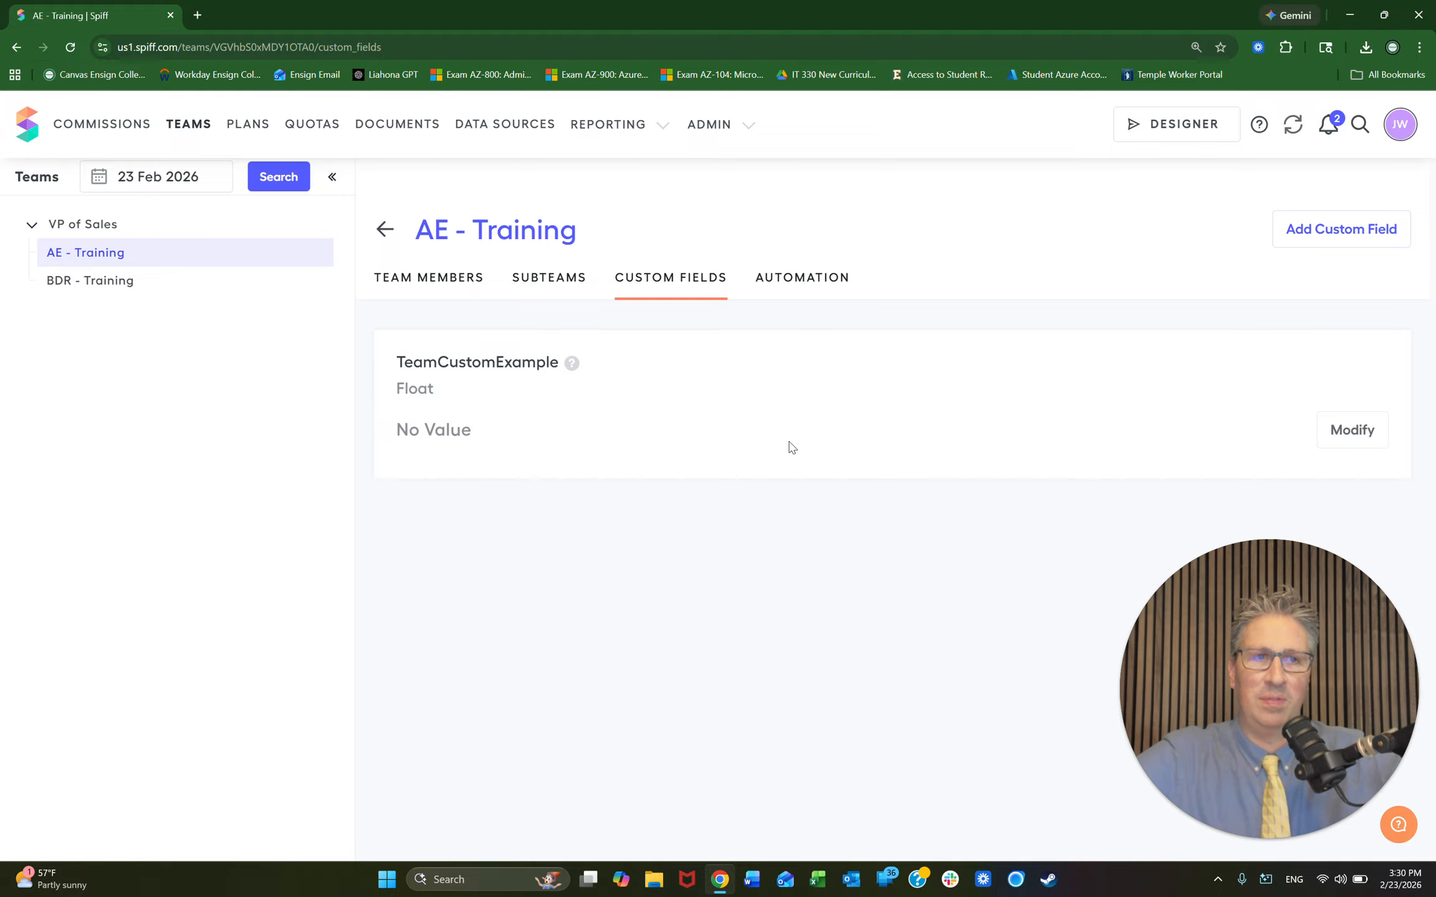
click(1352, 430)
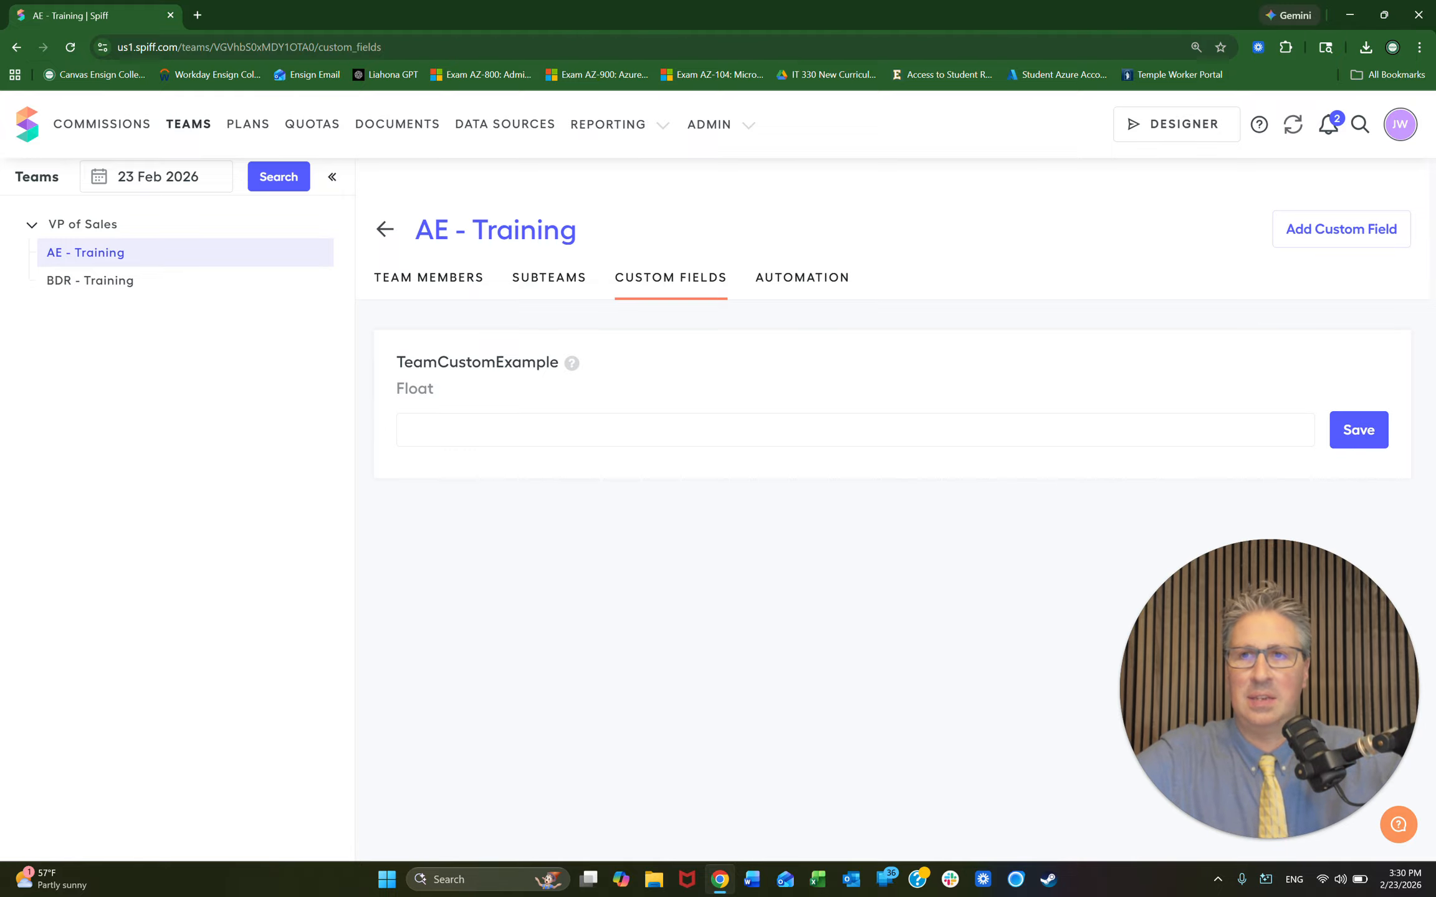
click(657, 430)
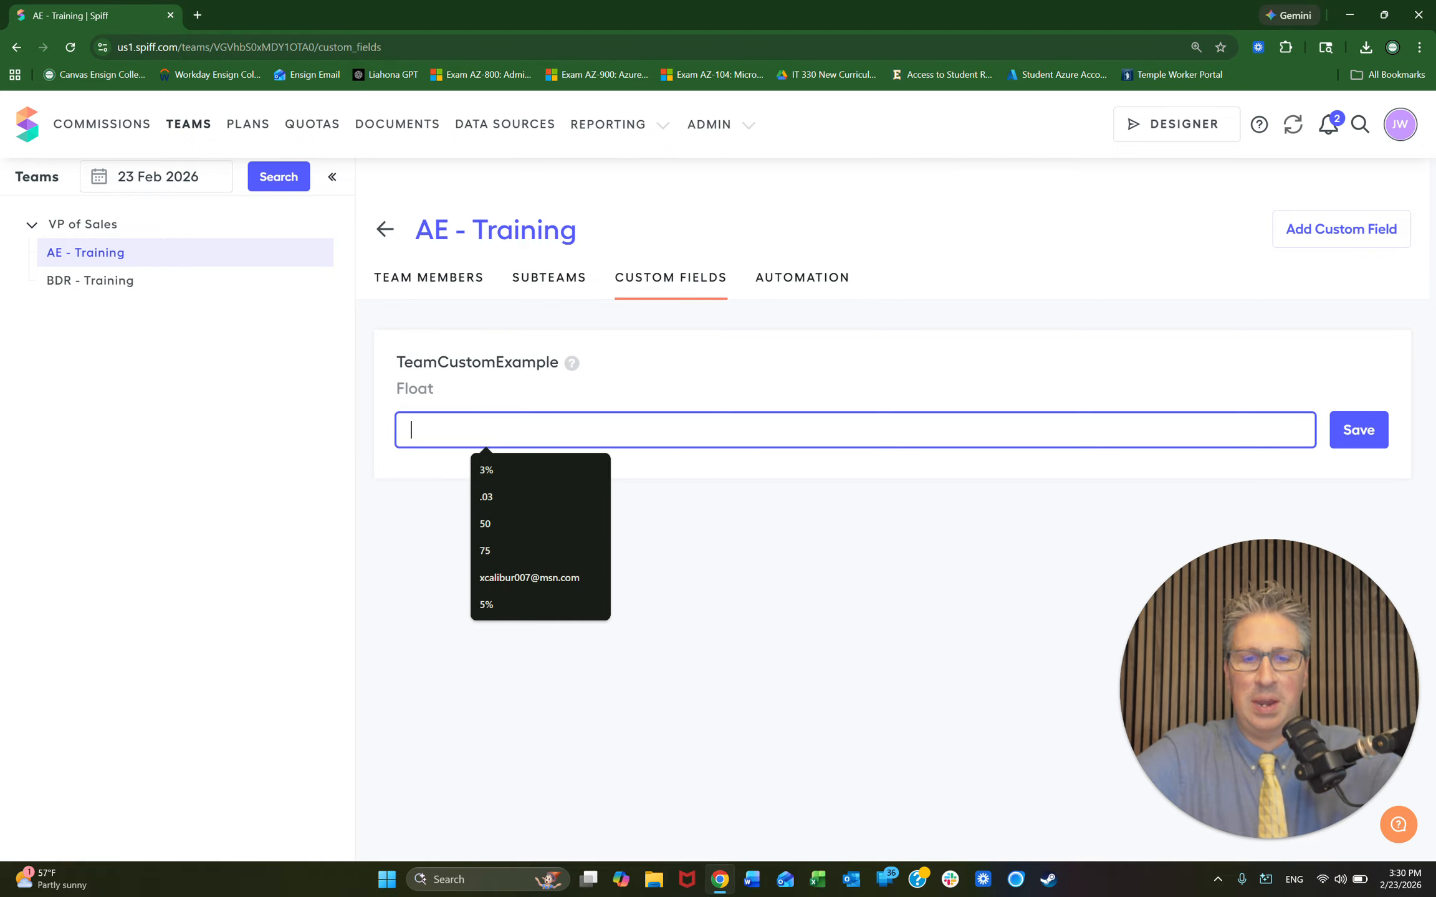
text(.03)
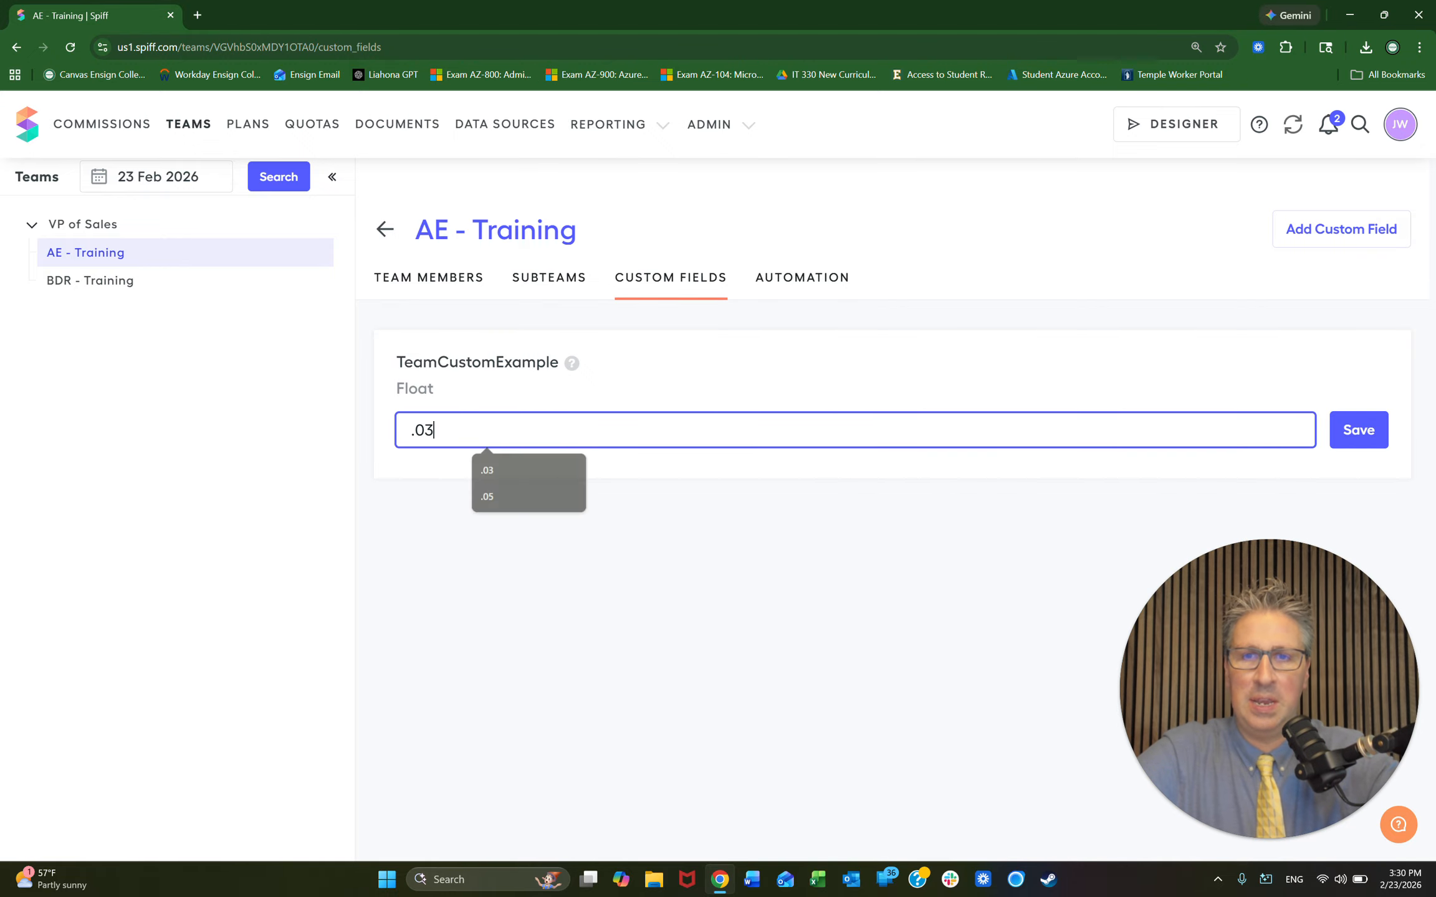
click(1365, 437)
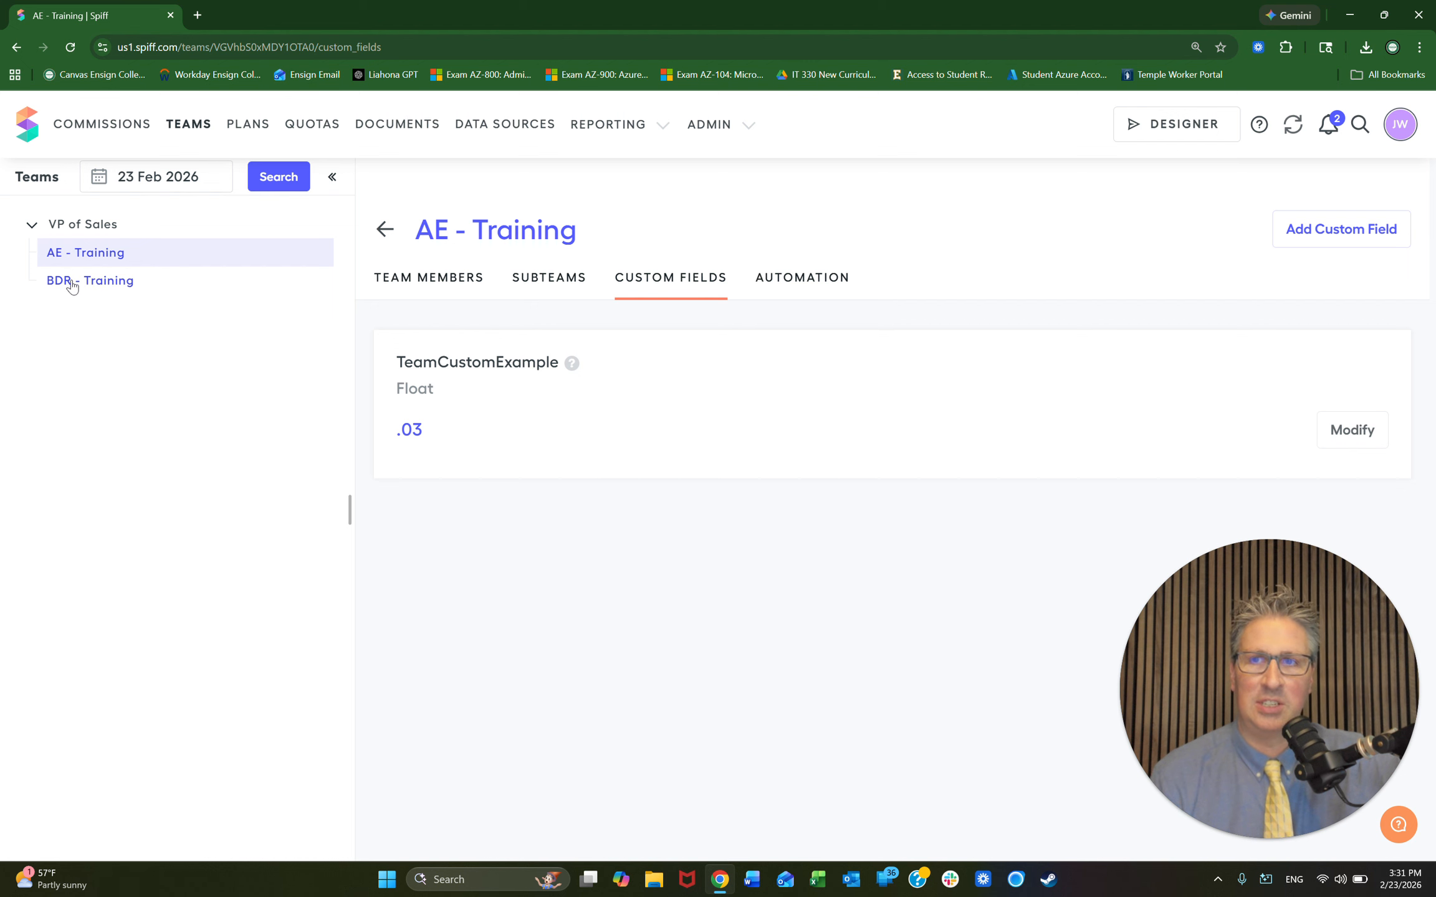
- Open the TeamCustomExample value in the BDR - Training team's custom fields for editing
click(93, 284)
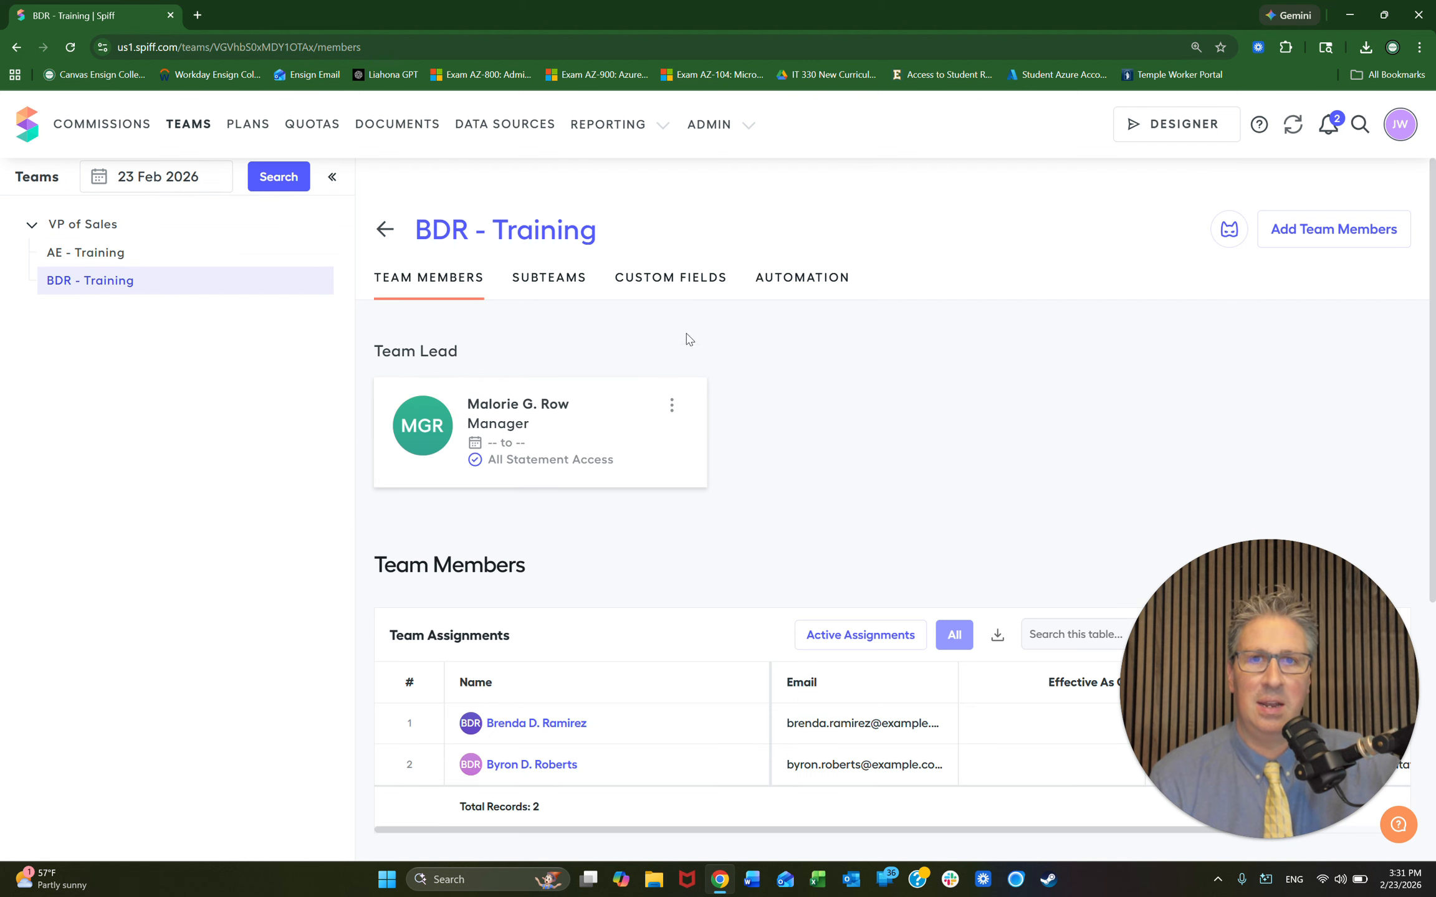
click(673, 279)
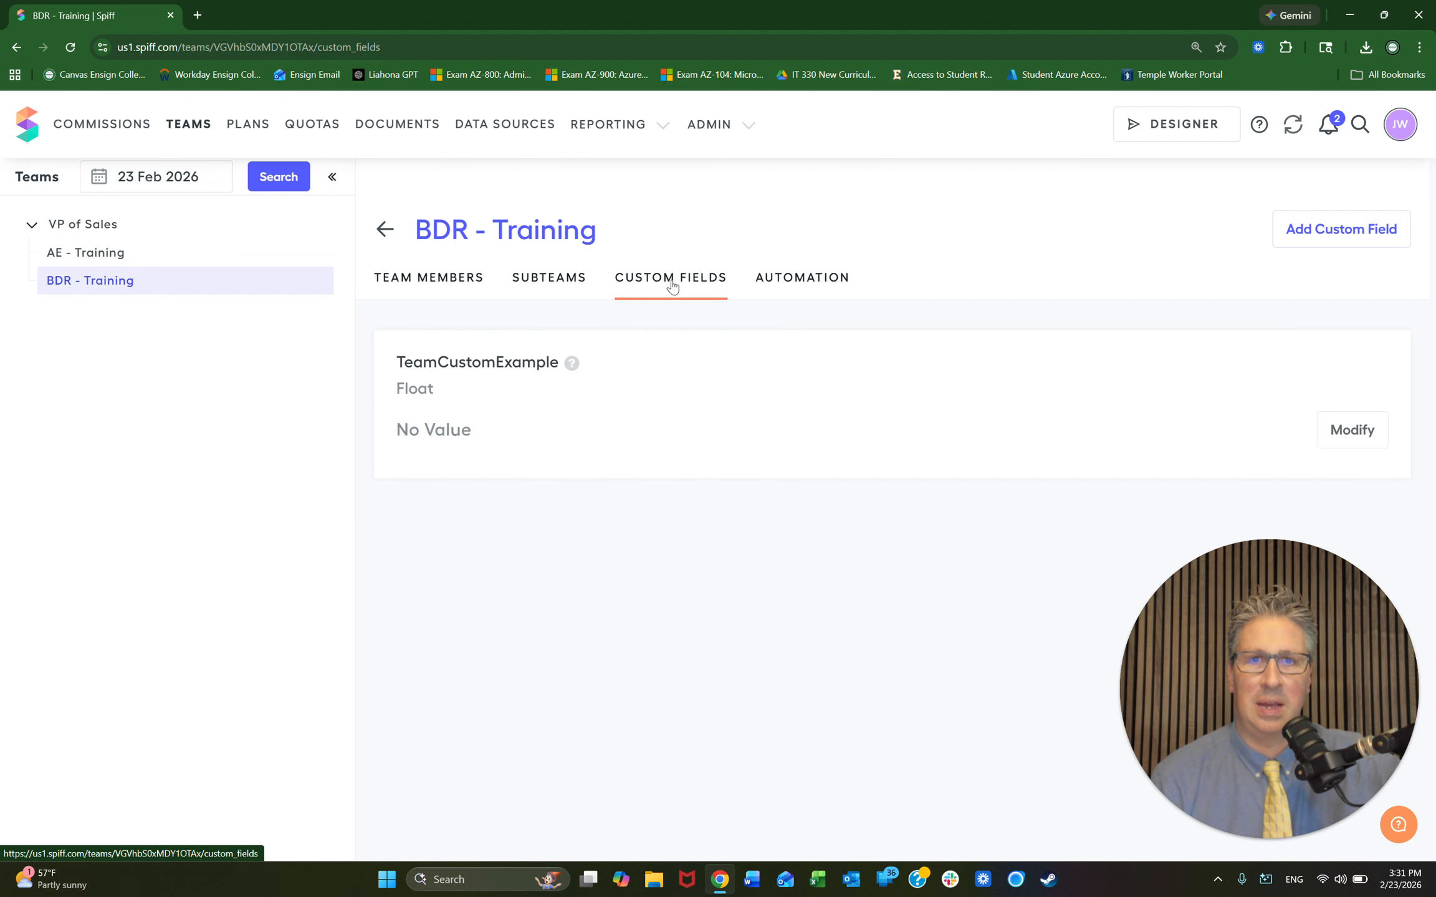
click(1352, 430)
click(686, 427)
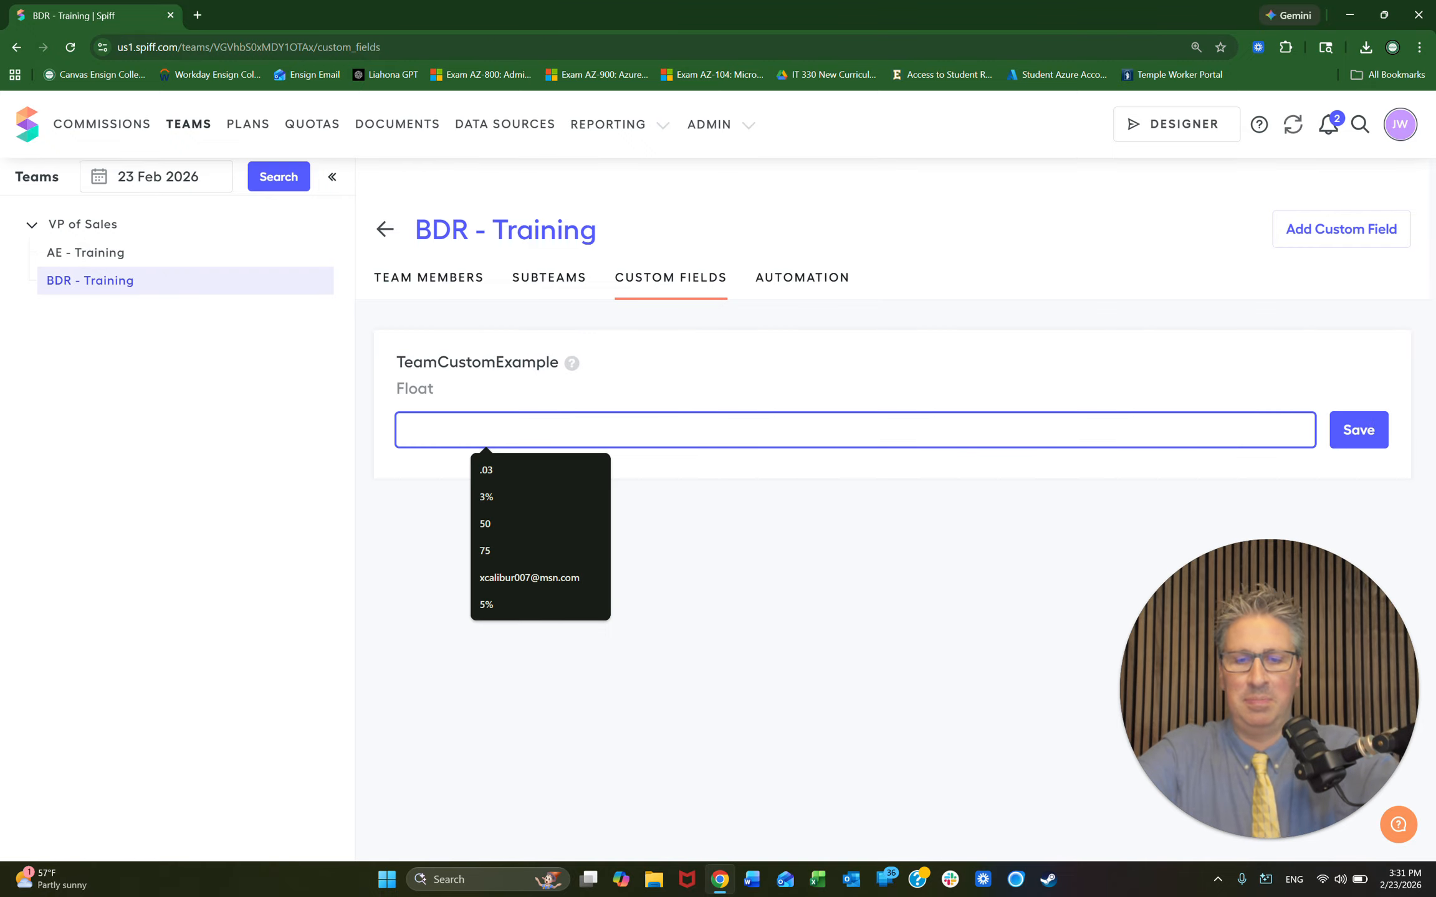